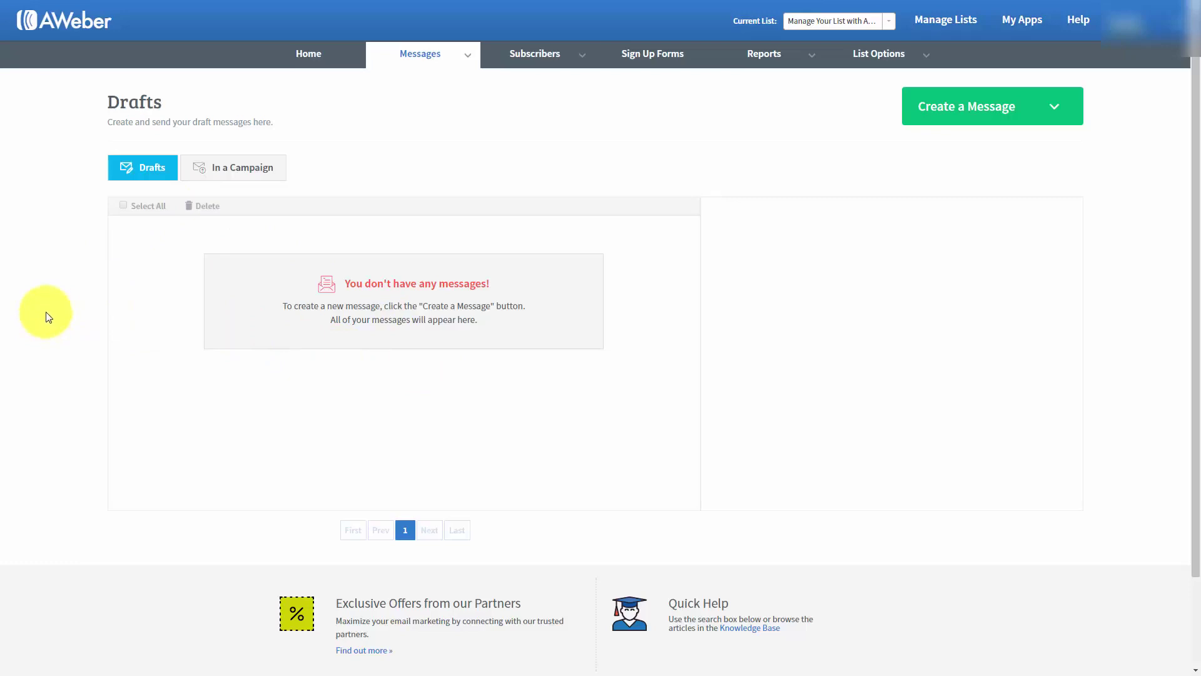
Step: Create a new message with the Drag & Drop Email Builder
{"action": "left_click", "coordinate": [1059, 111]}
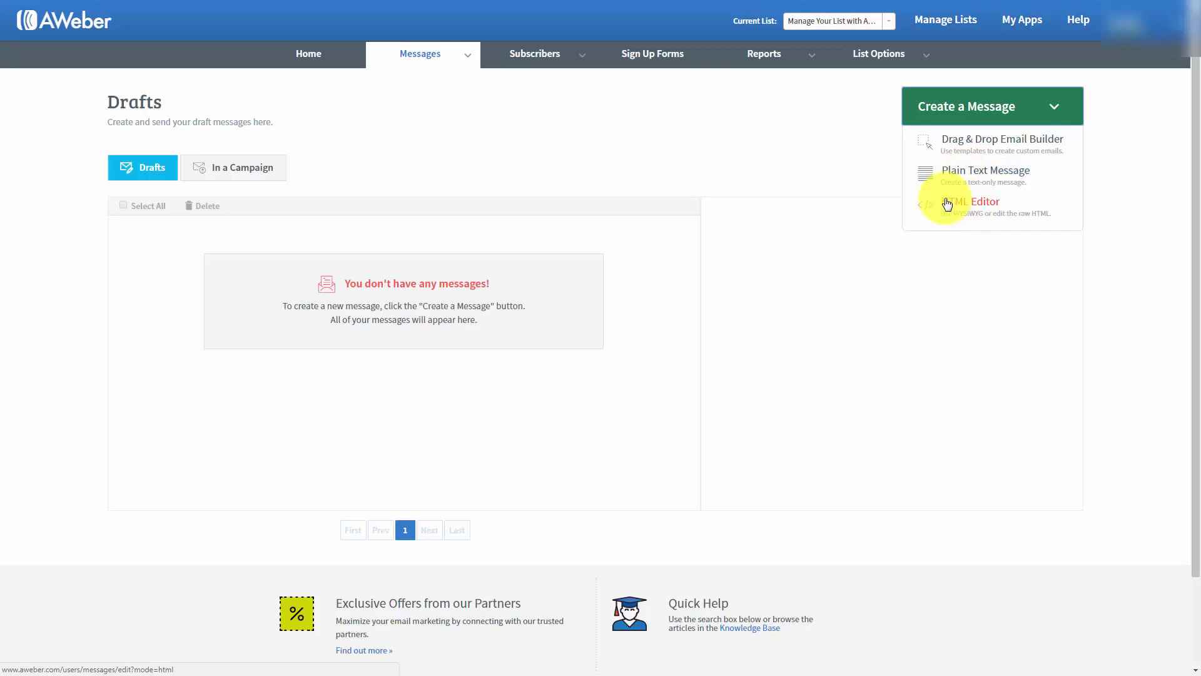
{"action": "left_click", "coordinate": [974, 145]}
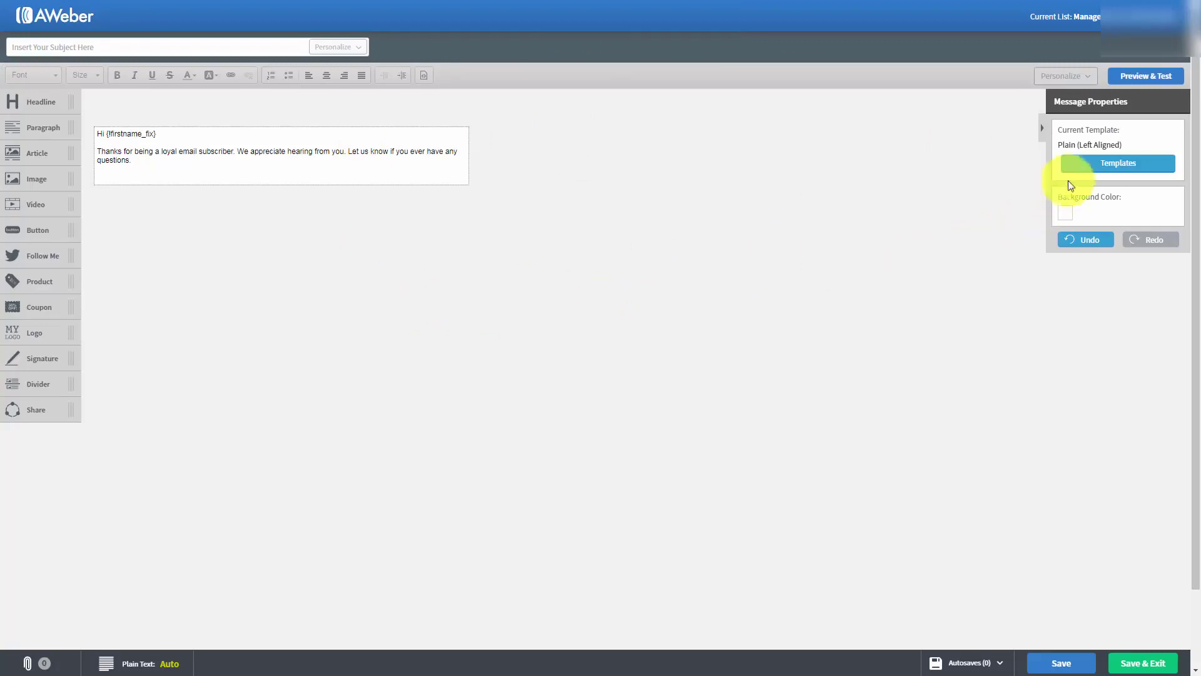
Step: Open the message template gallery and browse through the available designs
{"action": "left_click", "coordinate": [1108, 166]}
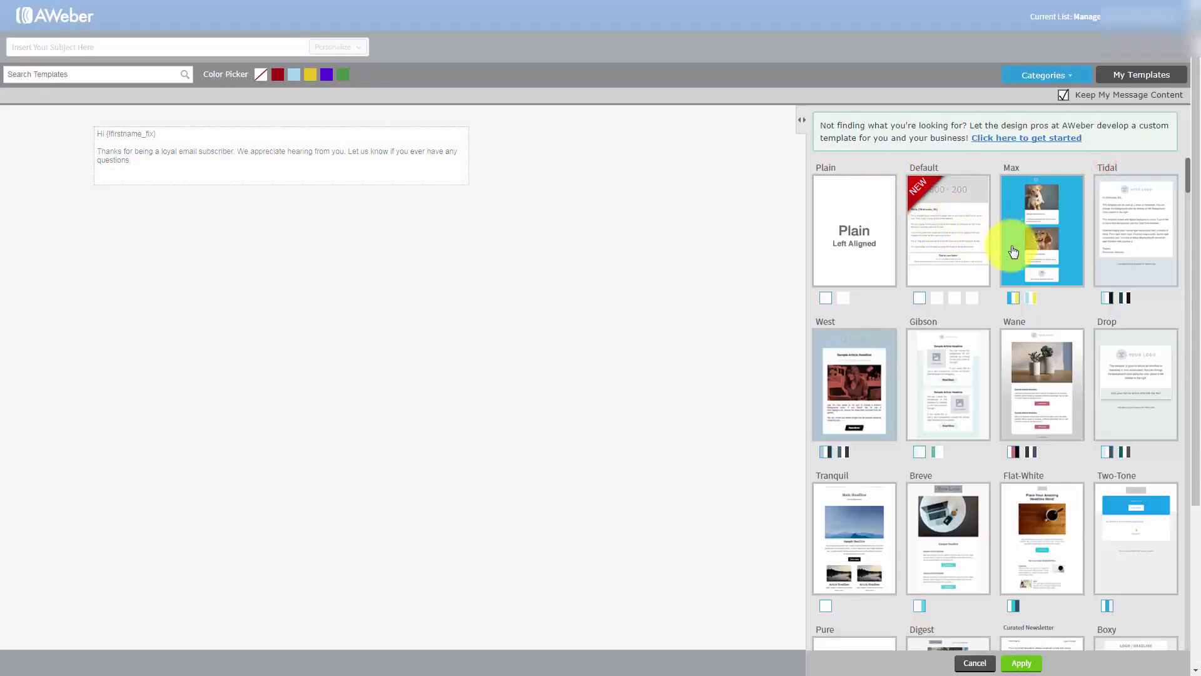
{"action": "scroll", "coordinate": [1007, 253], "scroll_direction": "down", "scroll_amount": 3}
{"action": "scroll", "coordinate": [1007, 260], "scroll_direction": "down", "scroll_amount": 5}
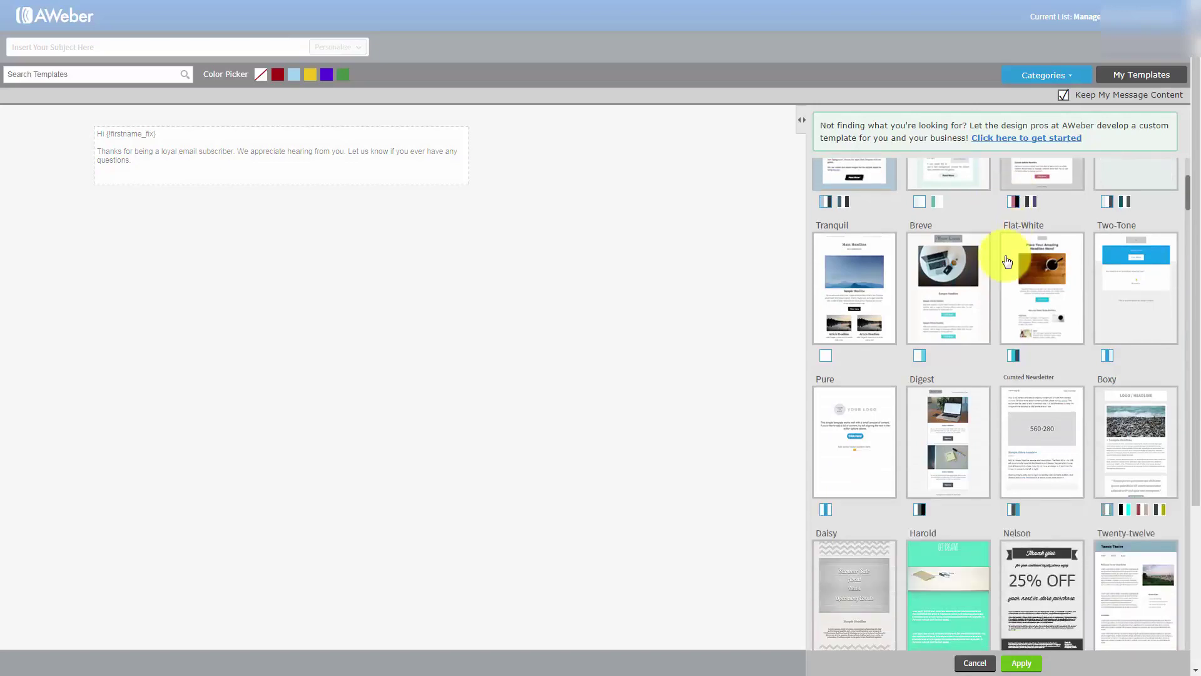
{"action": "scroll", "coordinate": [1001, 261], "scroll_direction": "down", "scroll_amount": 4}
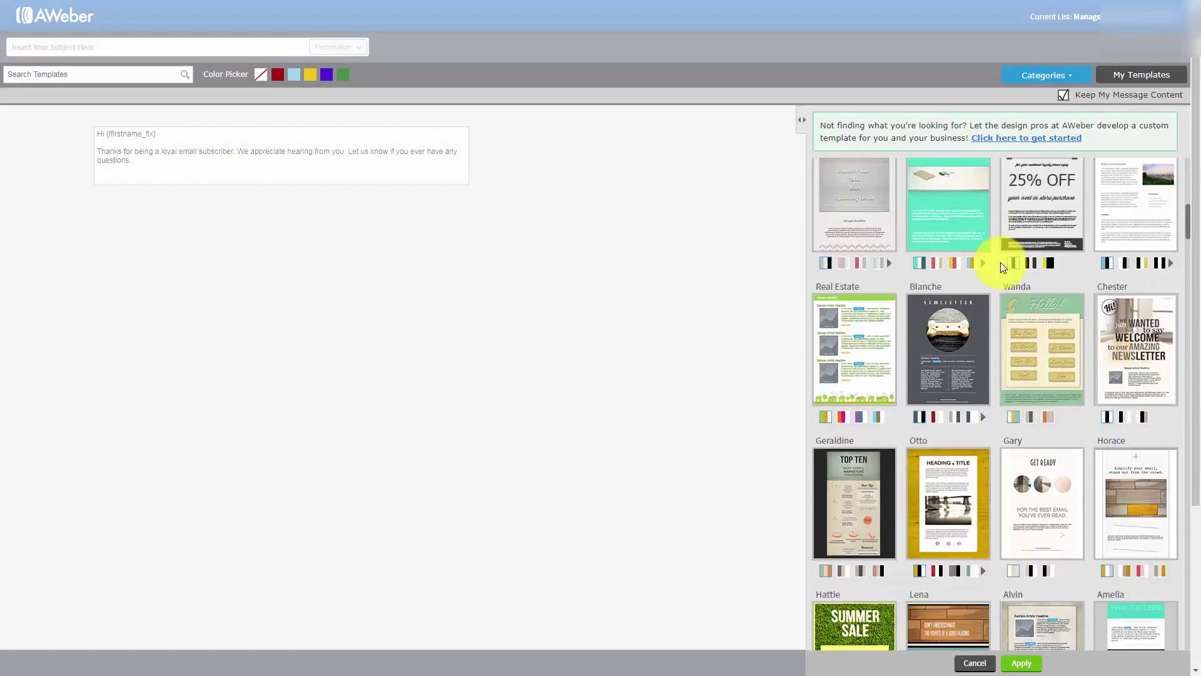
{"action": "left_click_drag", "start_coordinate": [1189, 240], "coordinate": [1188, 160]}
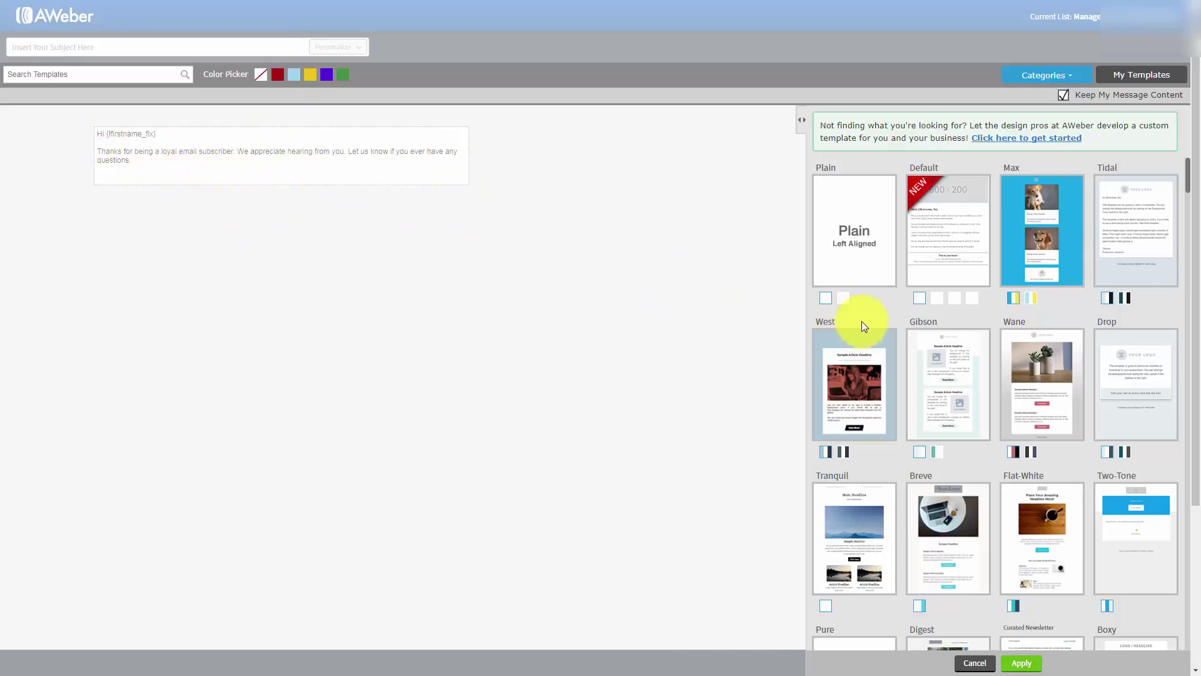
Step: Try the center-aligned version of the Plain template and return to the left-aligned version
{"action": "left_click", "coordinate": [844, 298]}
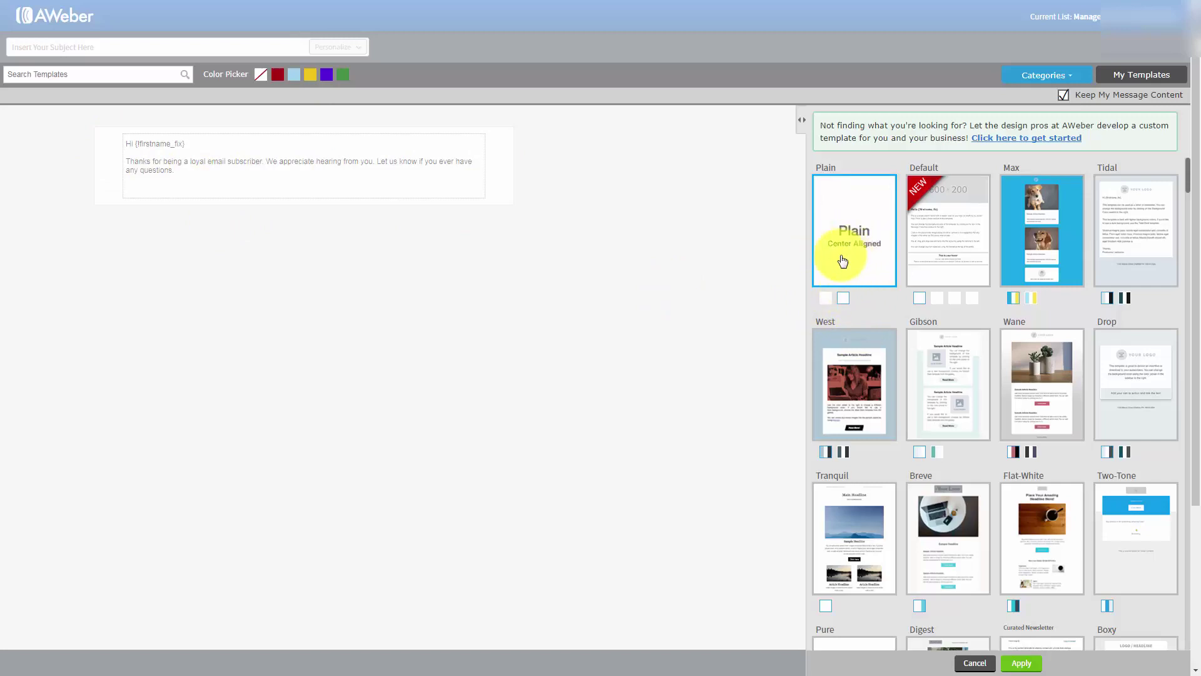
{"action": "left_click", "coordinate": [827, 303]}
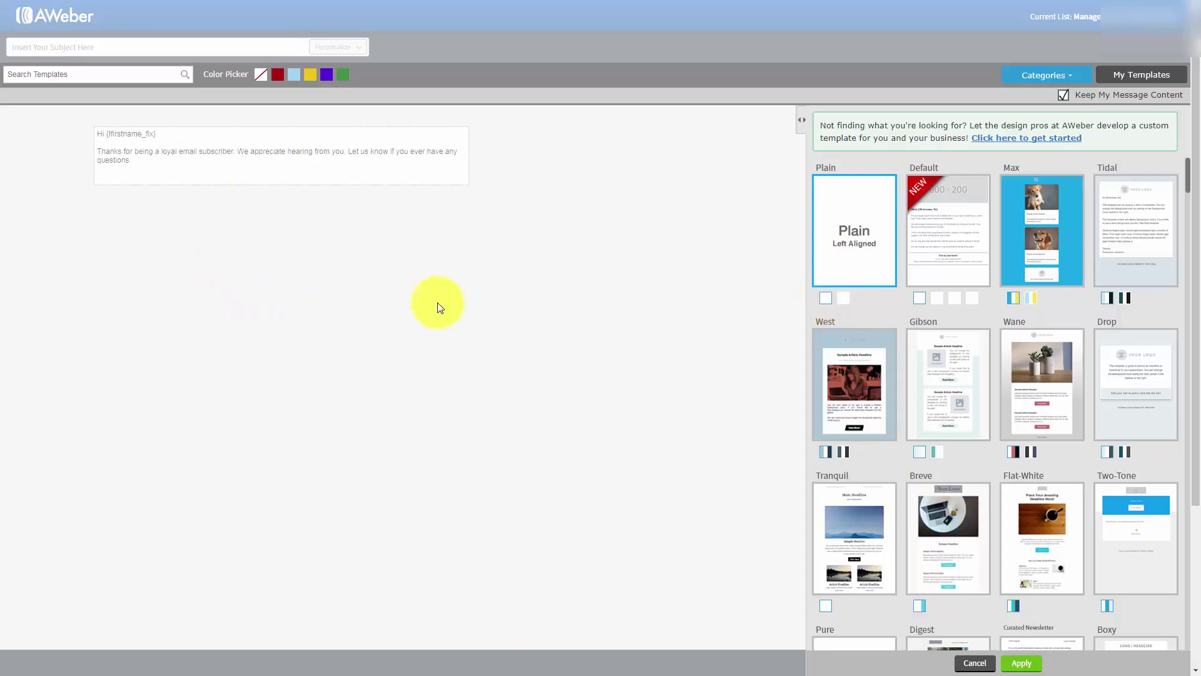
{"action": "left_click", "coordinate": [406, 279]}
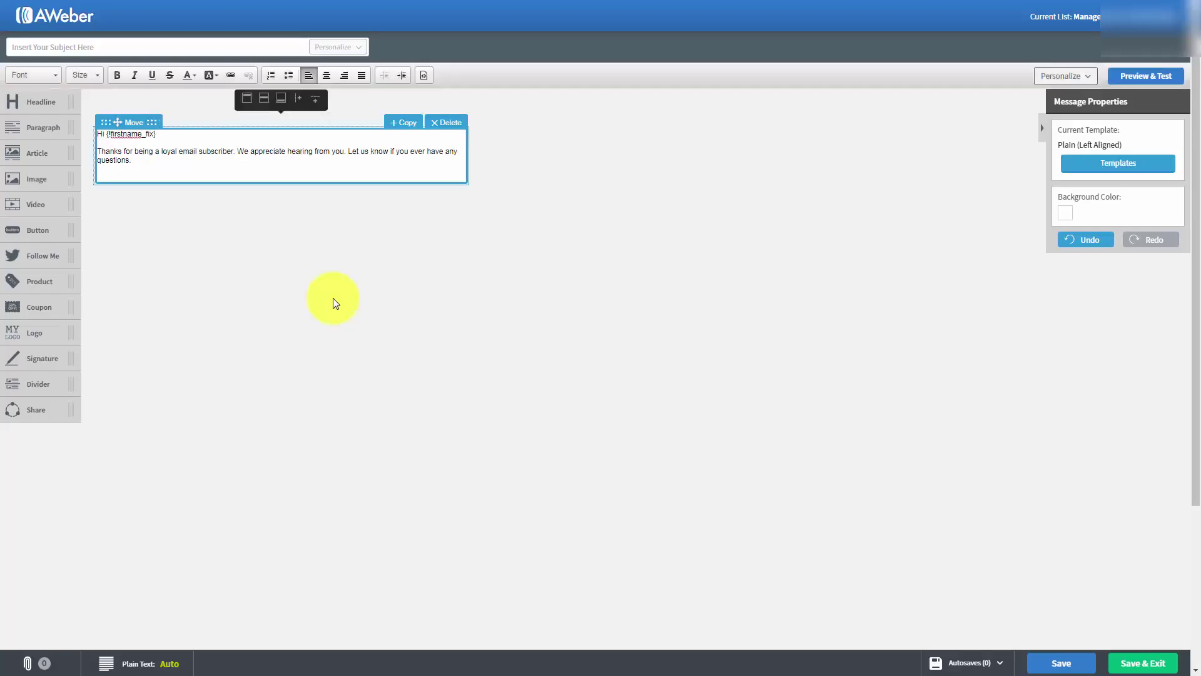
Step: Add blank lines after the greeting in the message body and paste the copied home business article there
{"action": "left_click", "coordinate": [173, 132]}
{"action": "key", "text": "Return"}
{"action": "key", "text": "Return"}
{"action": "key", "text": "Return"}
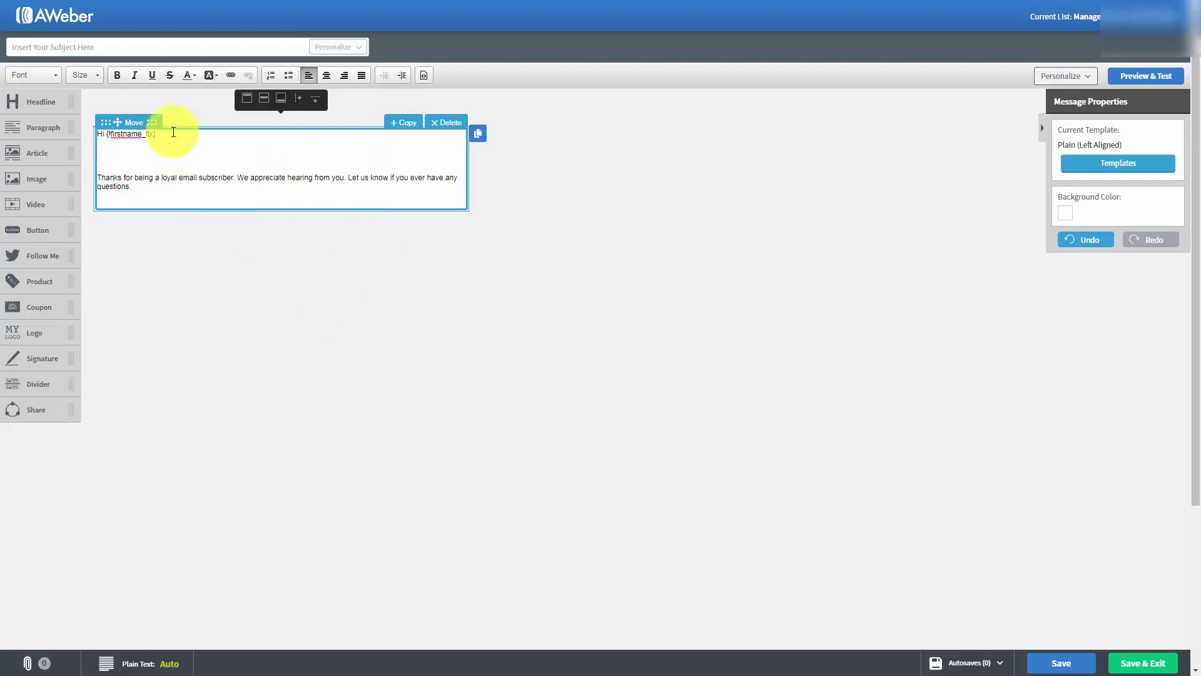
{"action": "key", "text": "ctrl+v"}
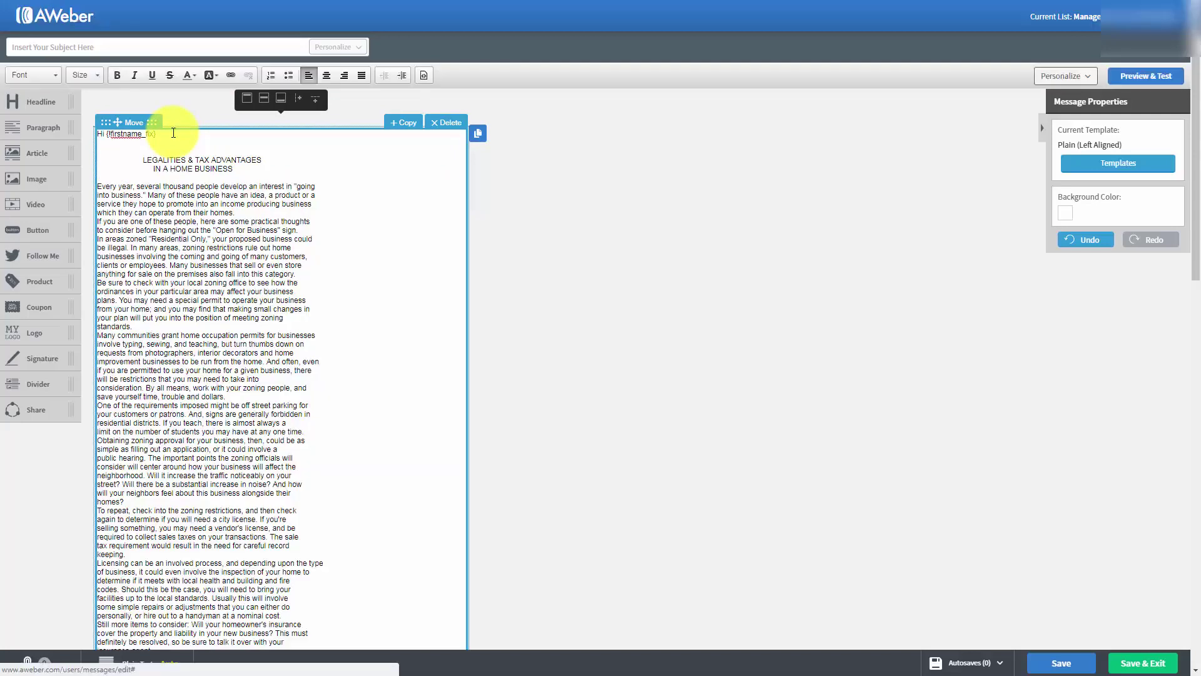
Step: Delete the "LEGALITIES & TAX ADVANTAGES IN A HOME BUSINESS" heading above the first paragraph, undoing the excess deletion
{"action": "scroll", "coordinate": [253, 238], "scroll_direction": "down", "scroll_amount": 1}
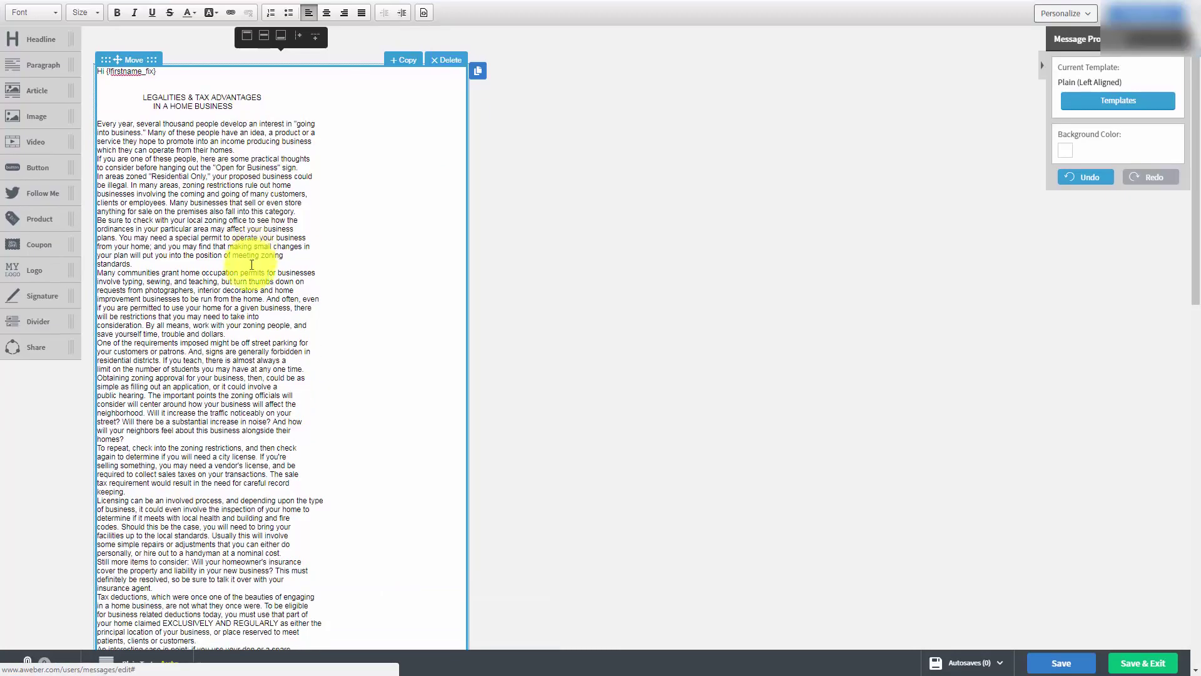
{"action": "scroll", "coordinate": [249, 279], "scroll_direction": "up", "scroll_amount": 1}
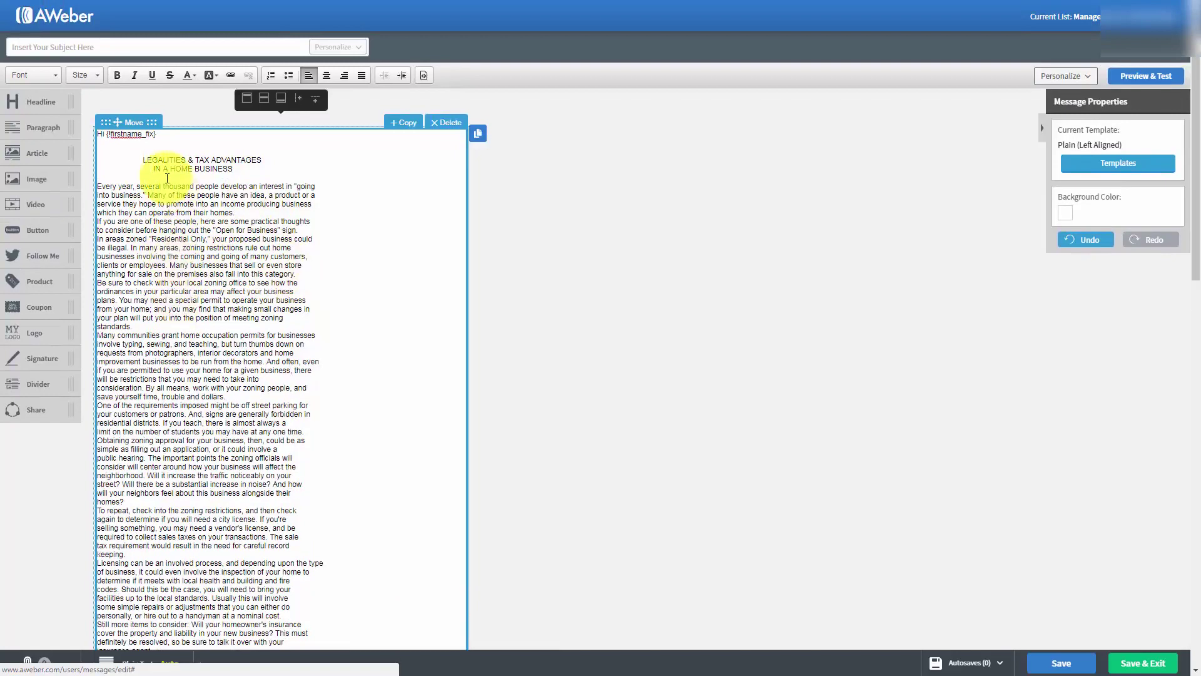
{"action": "left_click_drag", "start_coordinate": [140, 157], "coordinate": [248, 171]}
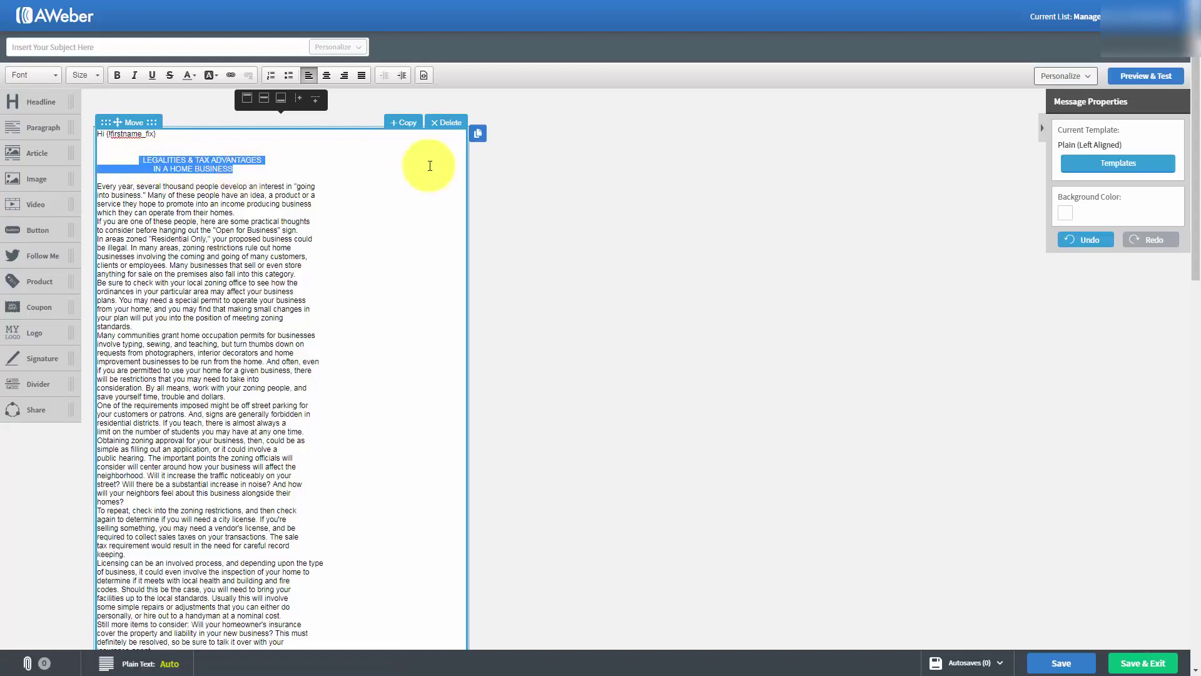
{"action": "key", "text": "Delete"}
{"action": "key", "text": "Delete"}
{"action": "key", "text": "Delete"}
{"action": "key", "text": "Delete"}
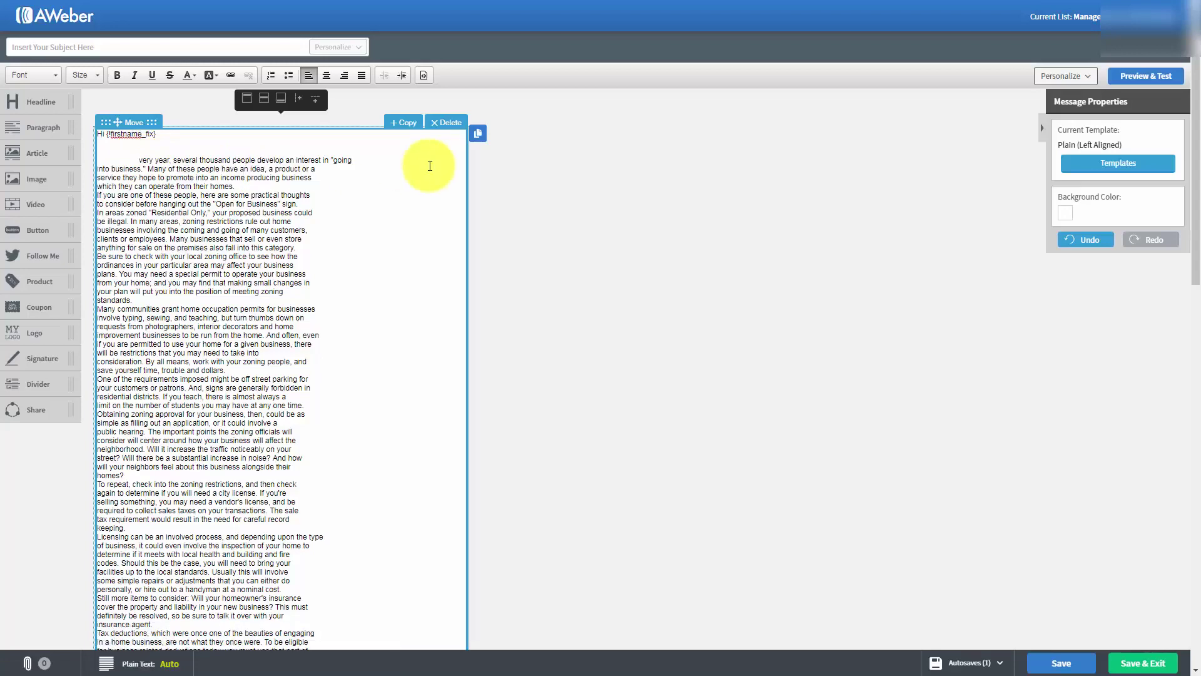
{"action": "key", "text": "ctrl+z"}
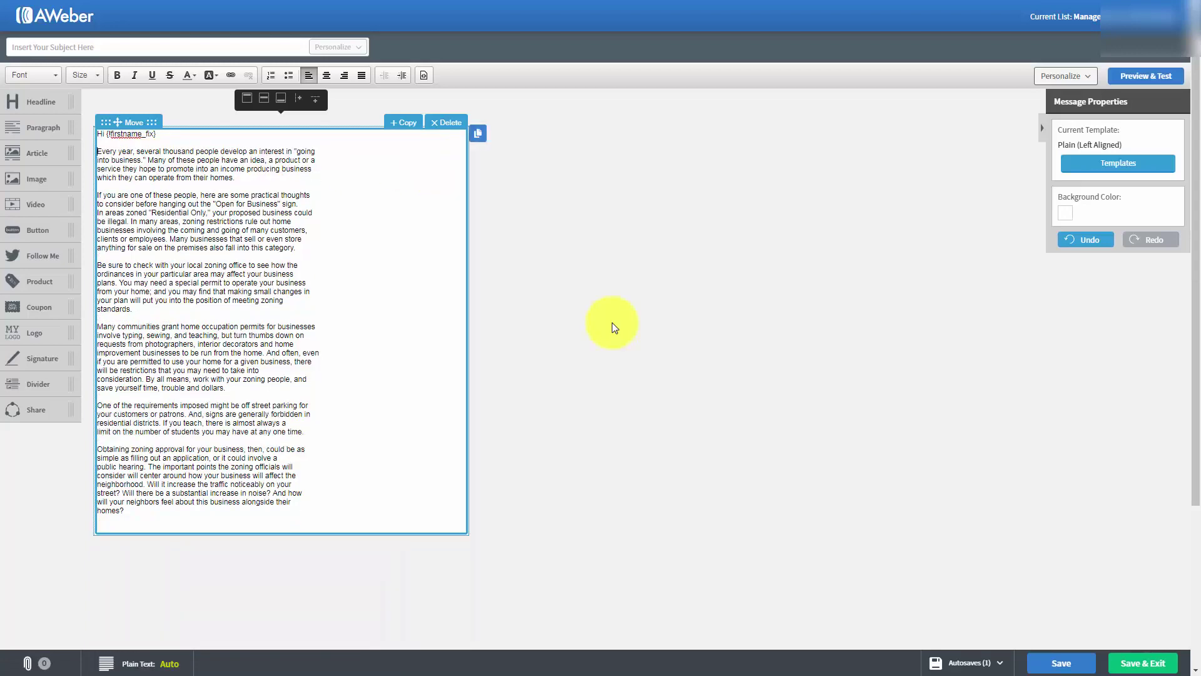
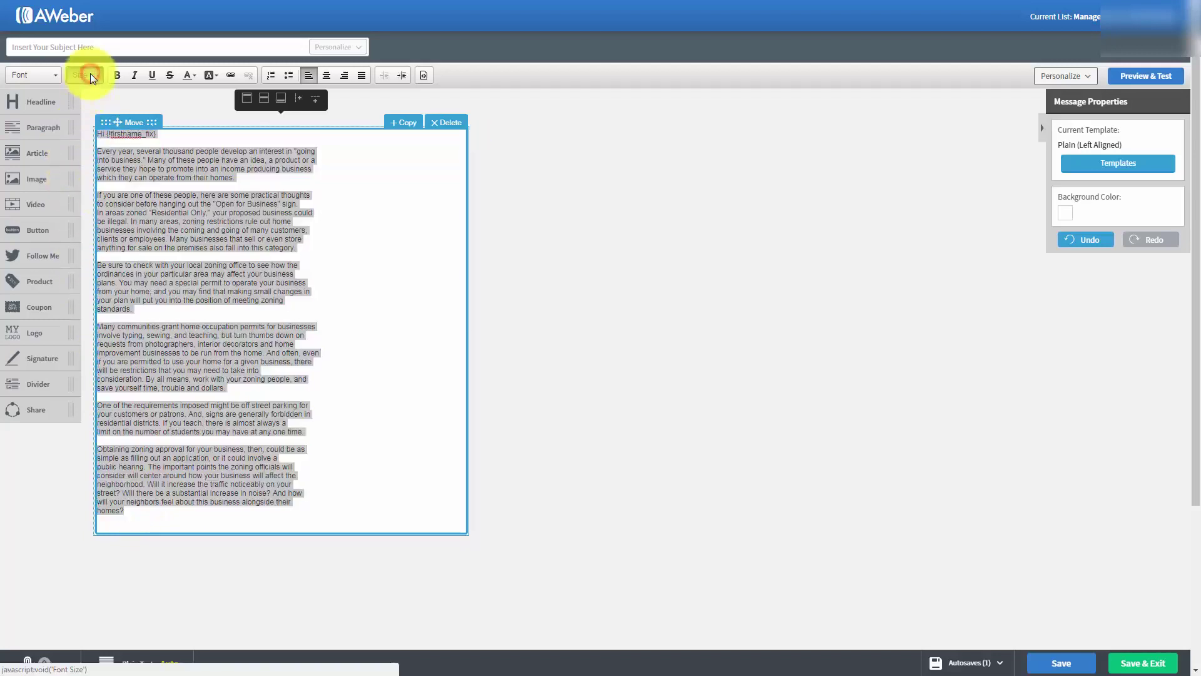
Step: Set the font size of the whole message text, including the greeting, to 18
{"action": "scroll", "coordinate": [131, 182], "scroll_direction": "down", "scroll_amount": 3}
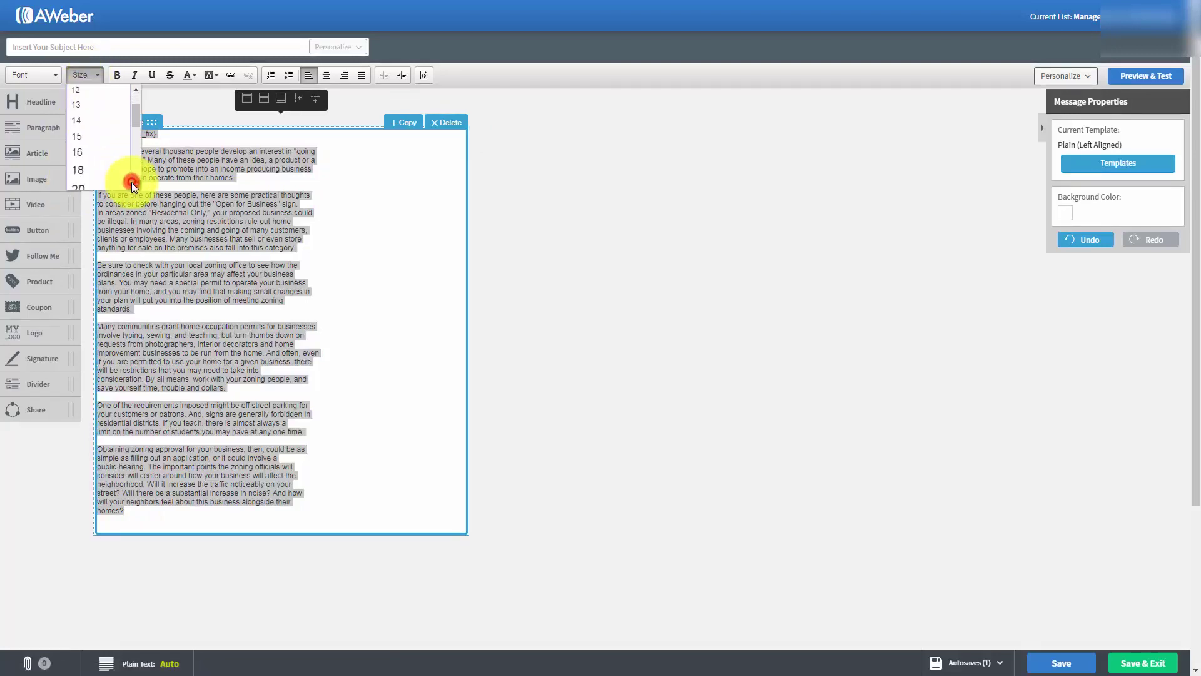
{"action": "left_click", "coordinate": [80, 141]}
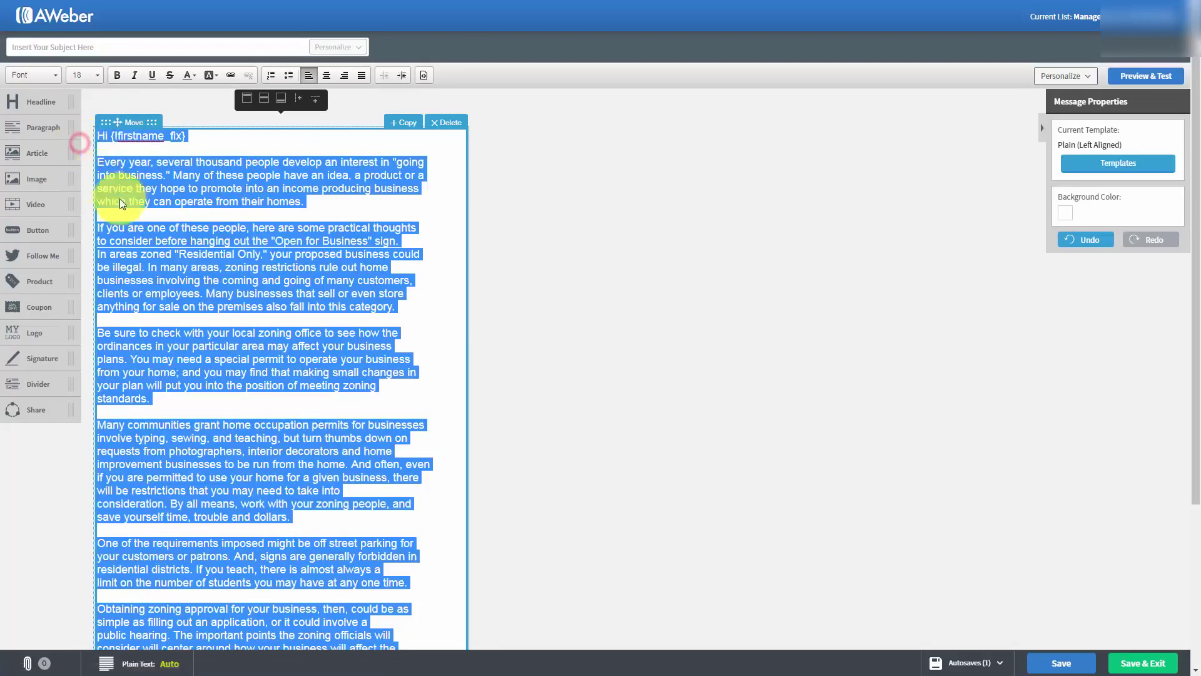
{"action": "left_click", "coordinate": [236, 269]}
{"action": "scroll", "coordinate": [235, 270], "scroll_direction": "down", "scroll_amount": 1}
{"action": "scroll", "coordinate": [234, 270], "scroll_direction": "up", "scroll_amount": 1}
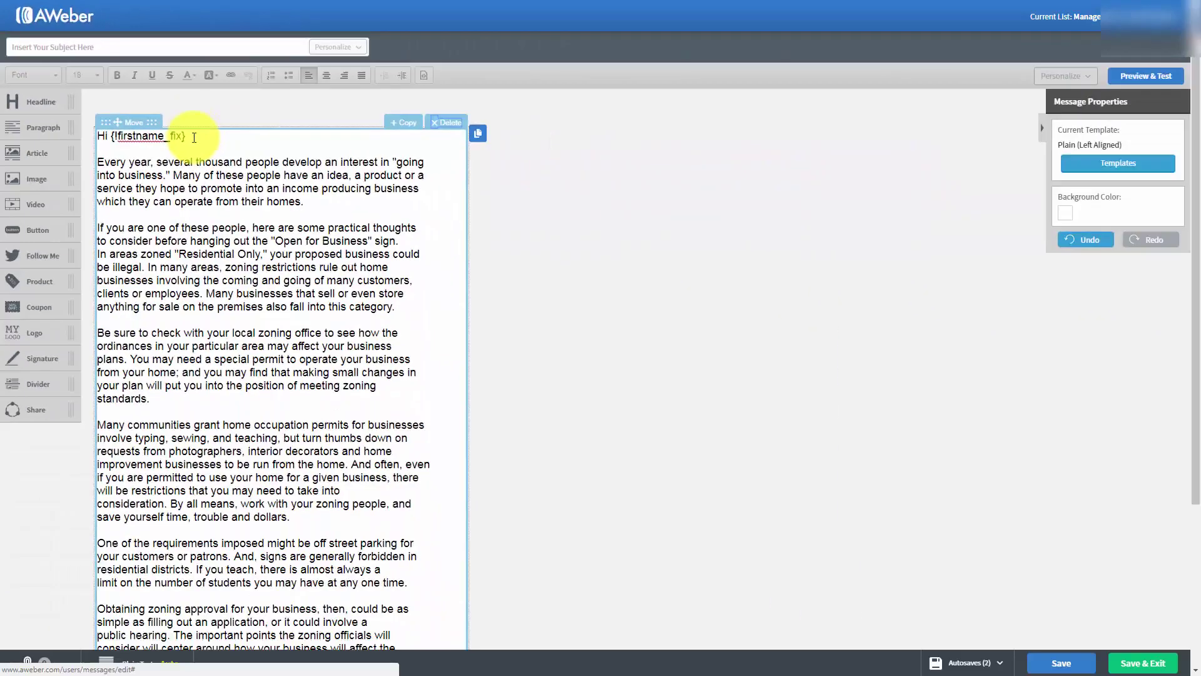
Step: Add a new line below the greeting and insert the subscriber's Full Name personalization field {!name_fix}
{"action": "left_click", "coordinate": [571, 403]}
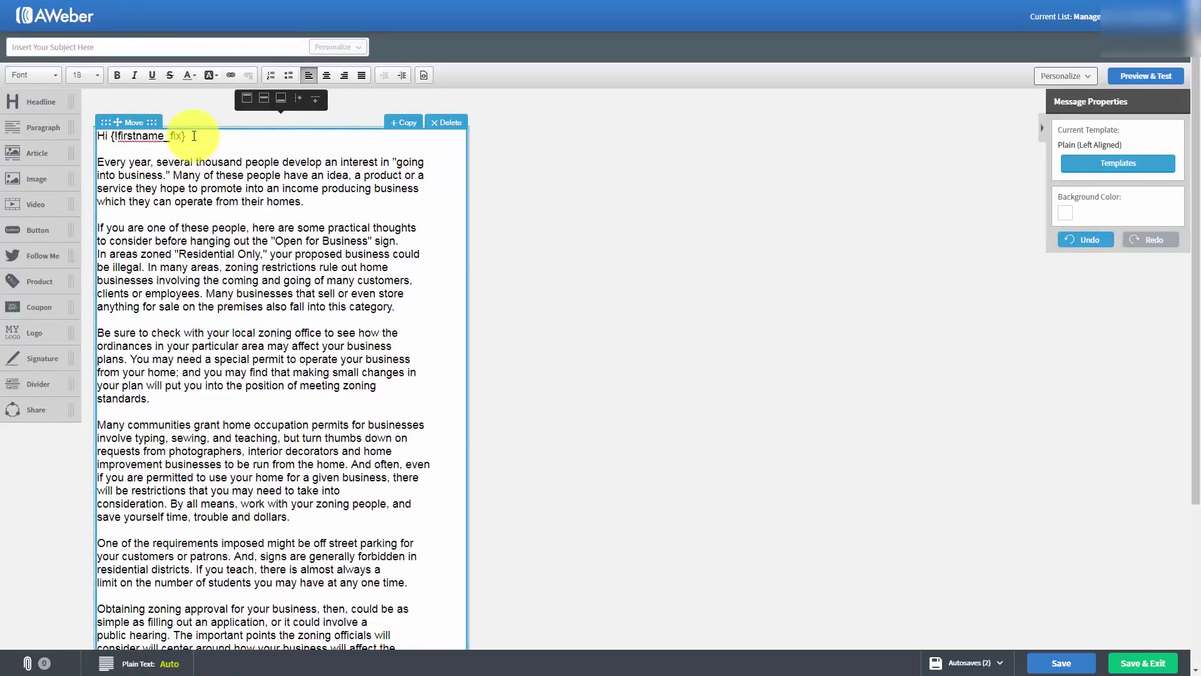
{"action": "key", "text": "Return"}
{"action": "key", "text": "Return"}
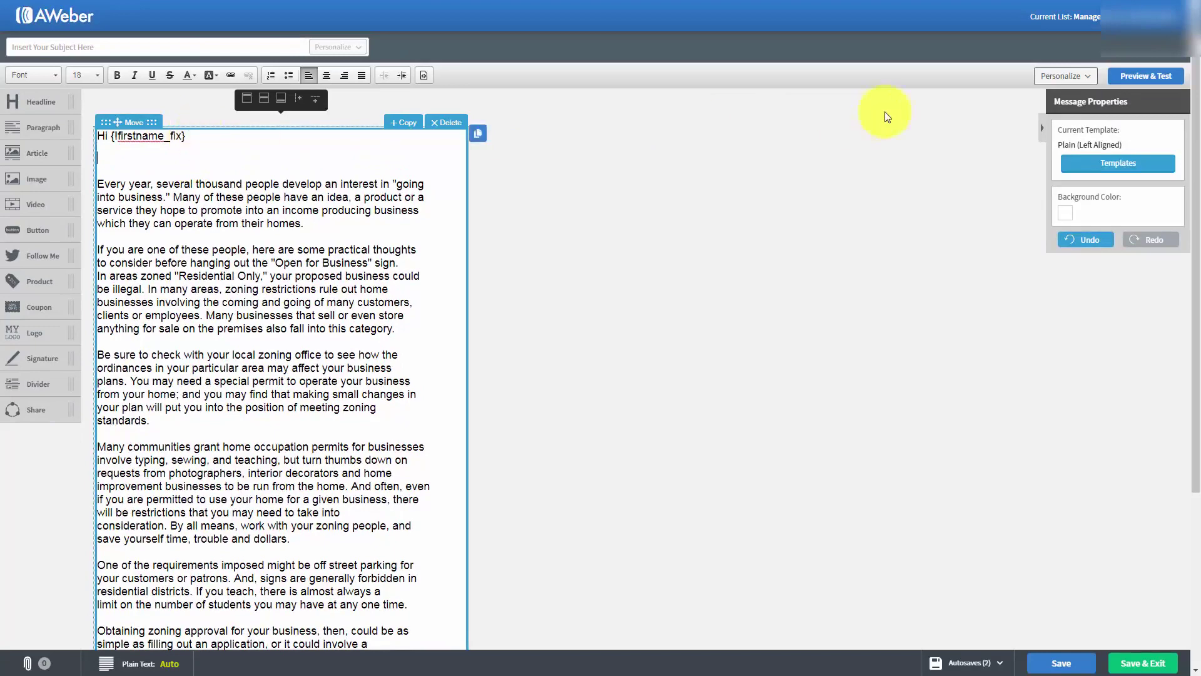
{"action": "left_click", "coordinate": [1092, 76]}
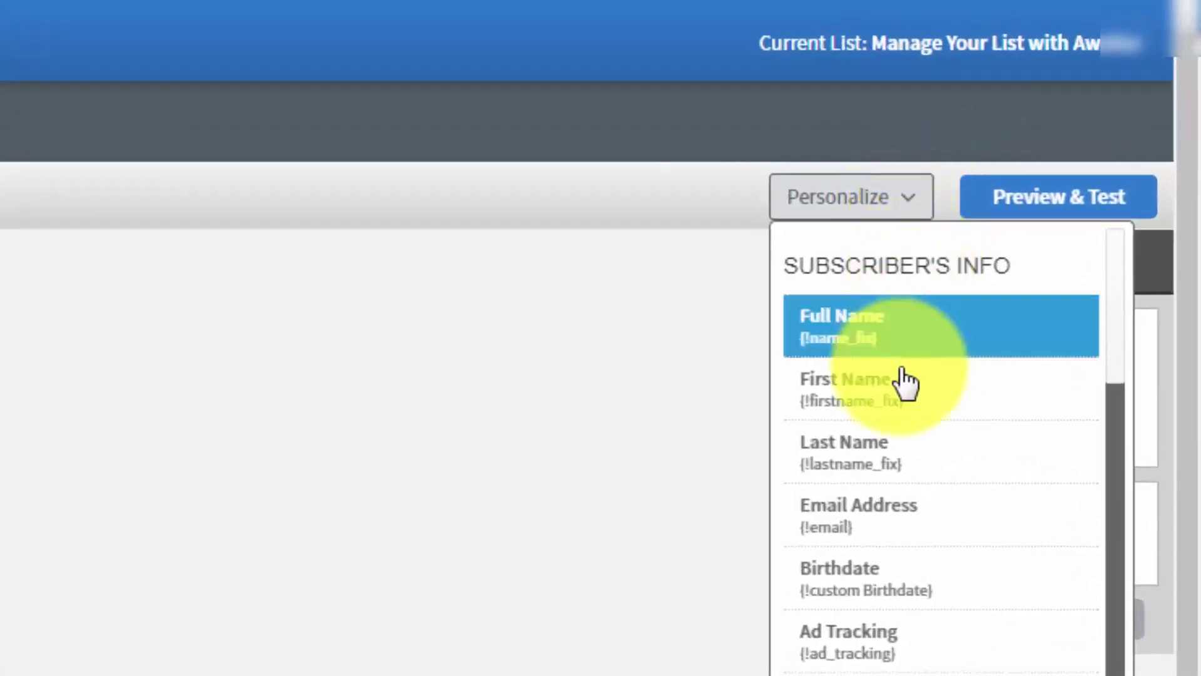
{"action": "scroll", "coordinate": [901, 384], "scroll_direction": "down", "scroll_amount": 1}
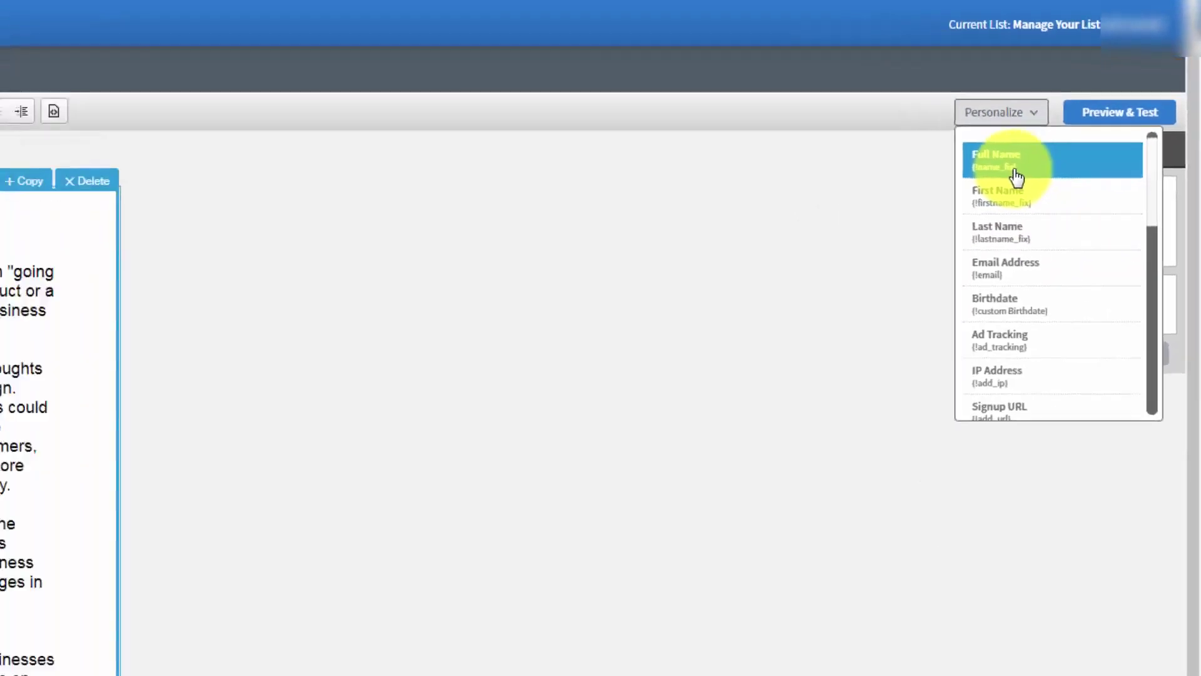
{"action": "left_click", "coordinate": [1016, 179]}
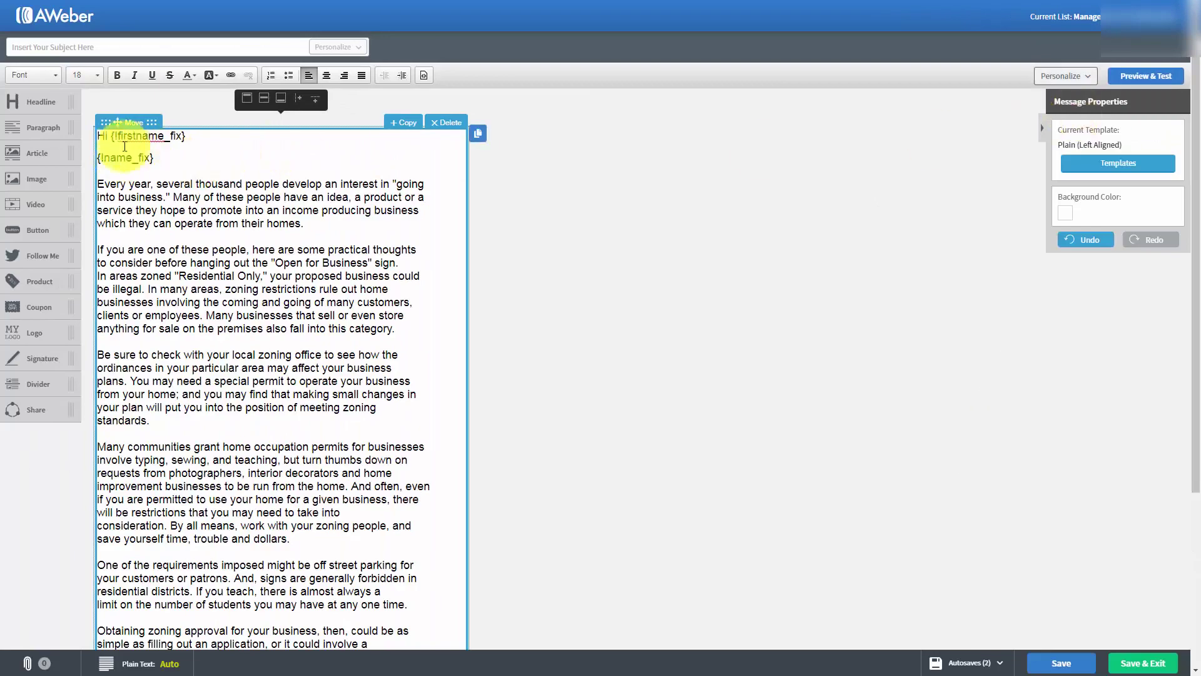
Step: Insert the Last Name personalization field {!lastname_fix} on a new line below the full name field
{"action": "key", "text": "Return"}
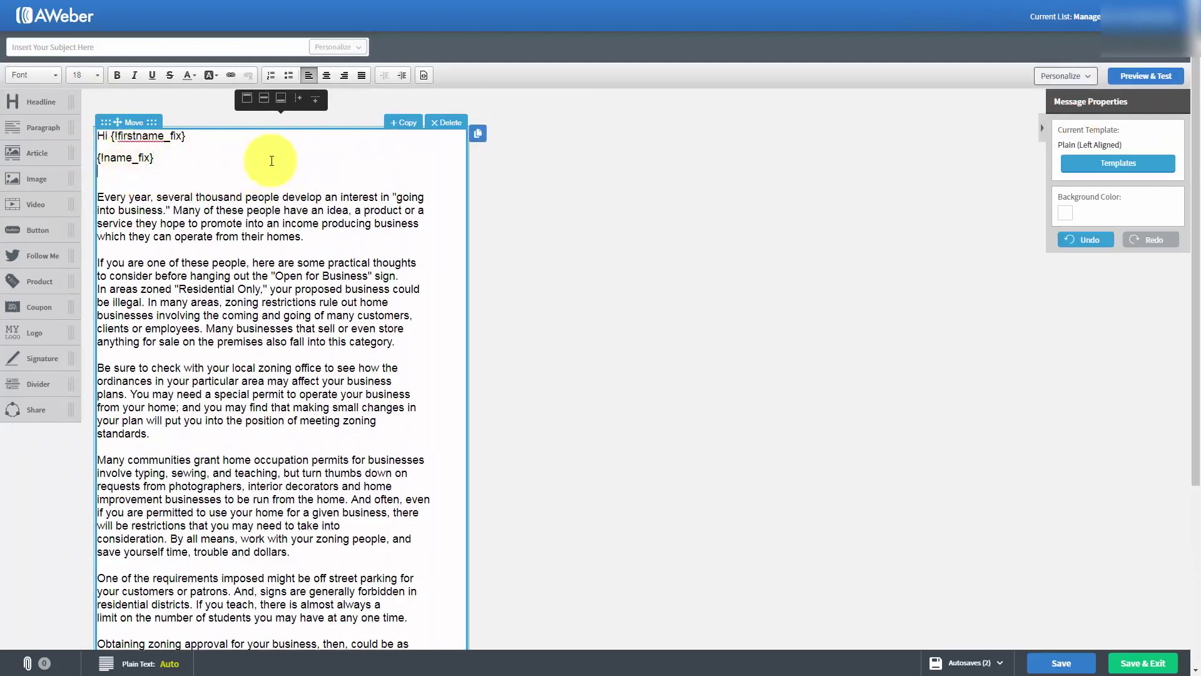
{"action": "left_click", "coordinate": [1082, 76]}
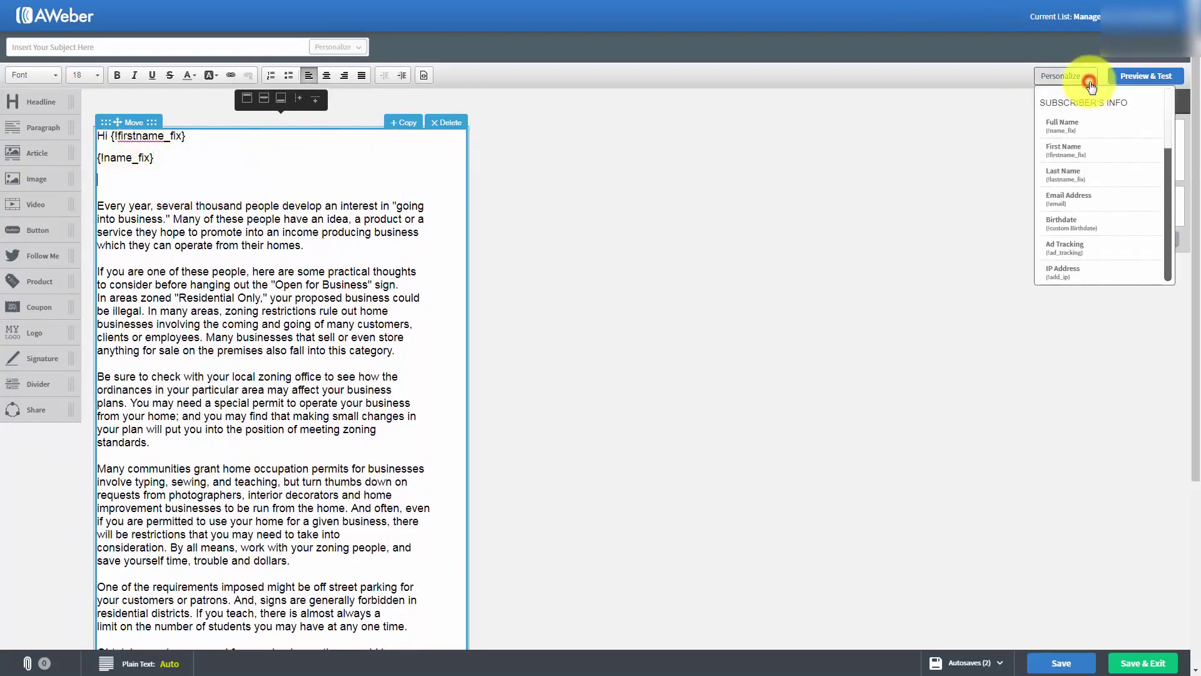
{"action": "left_click", "coordinate": [1089, 174]}
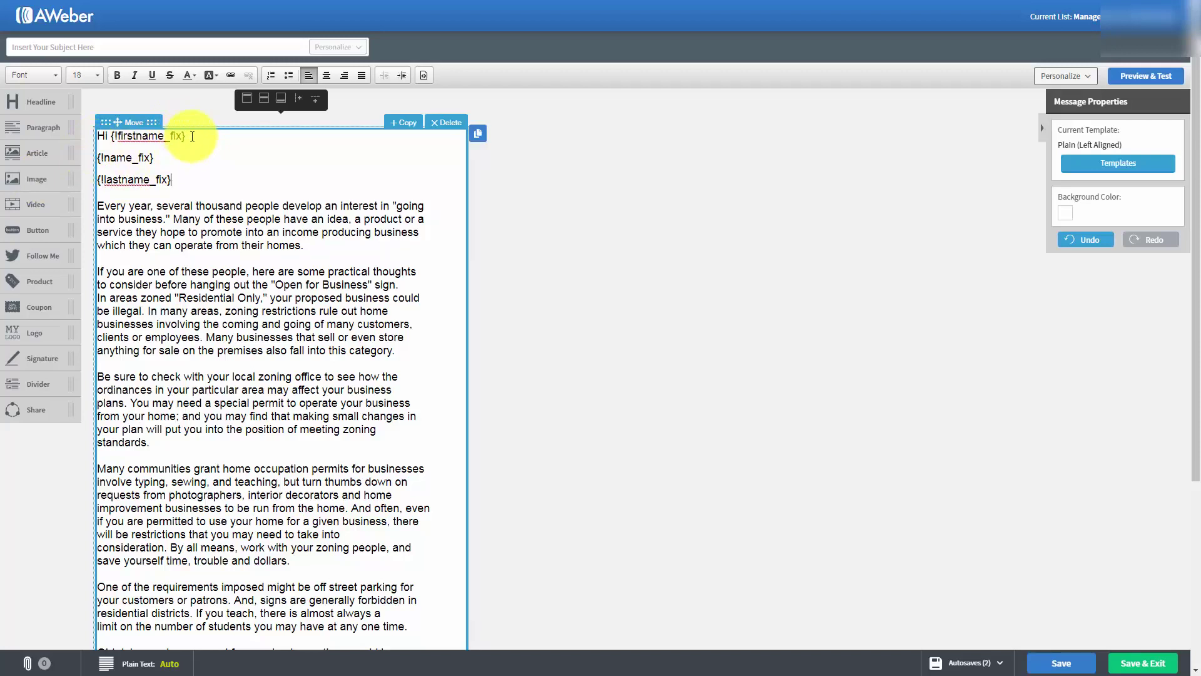
Step: Delete the full name and last name fields below the greeting, keeping a blank line before the first paragraph
{"action": "left_click_drag", "start_coordinate": [192, 136], "coordinate": [191, 186]}
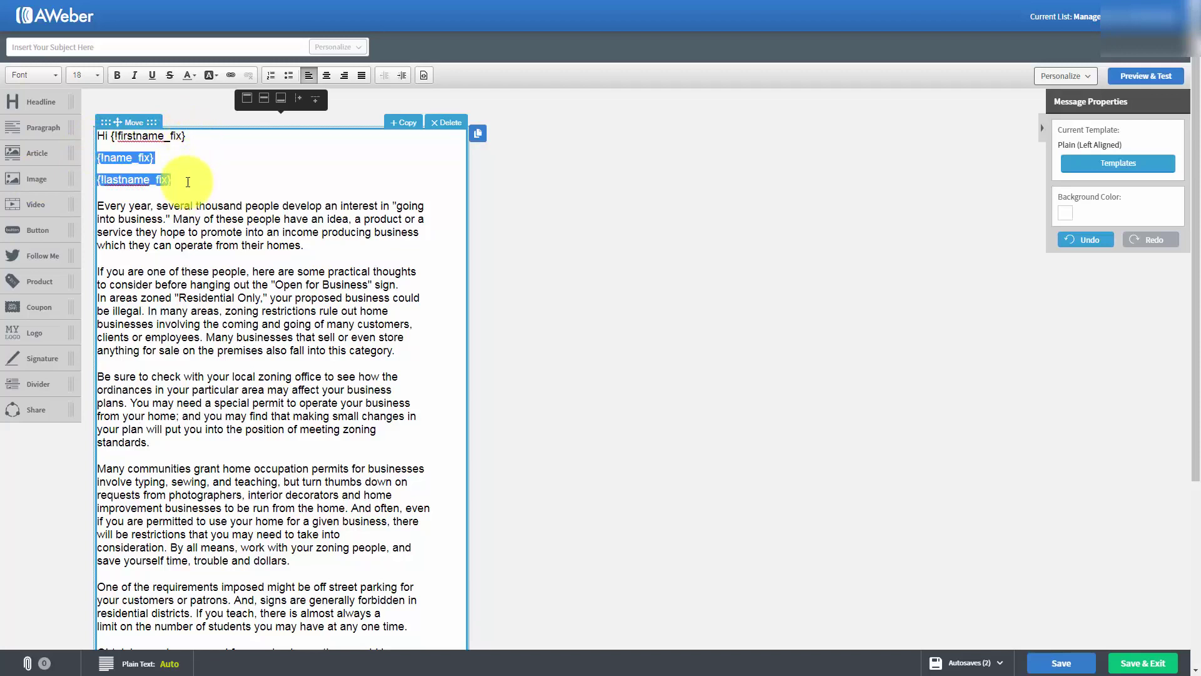
{"action": "key", "text": "Delete"}
{"action": "key", "text": "Delete"}
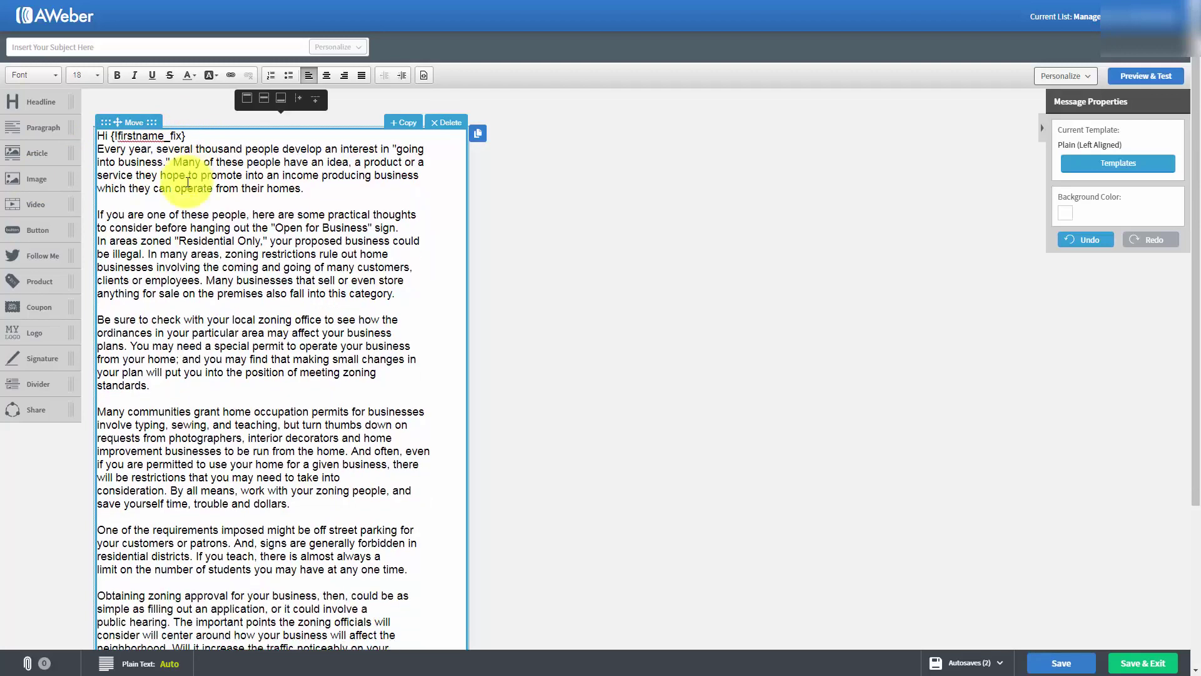
{"action": "key", "text": "Return"}
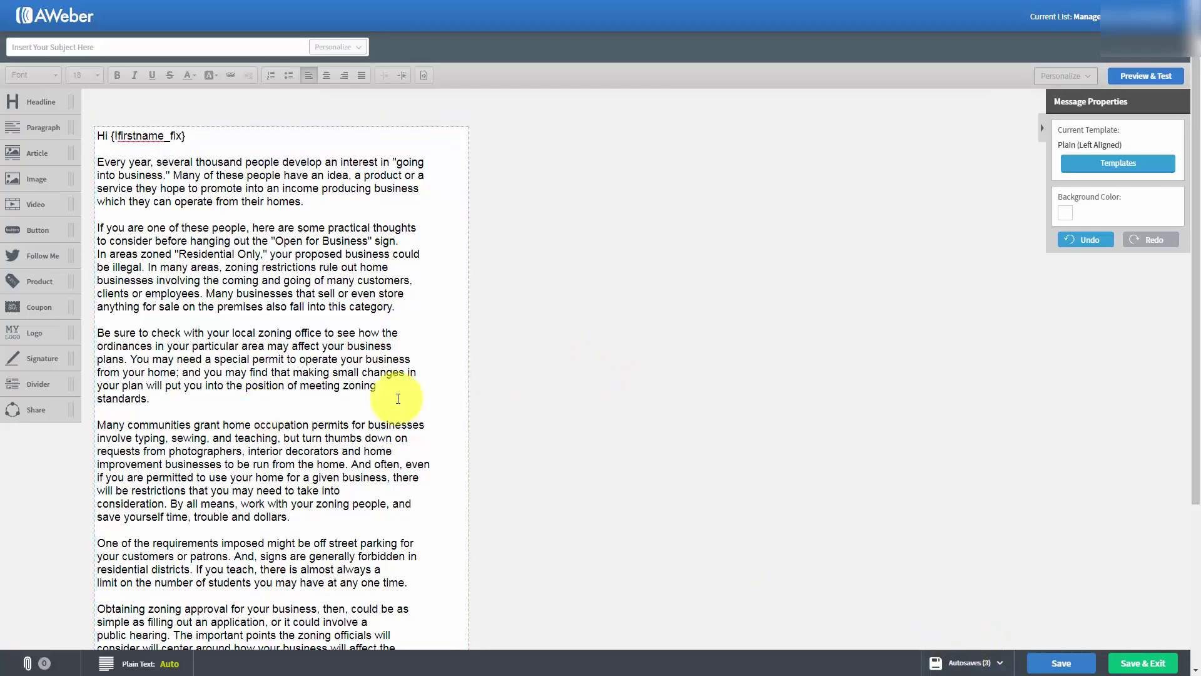
Step: Enter "Tax Advantages For Us" as the message subject and look over the message body
{"action": "left_click", "coordinate": [76, 44]}
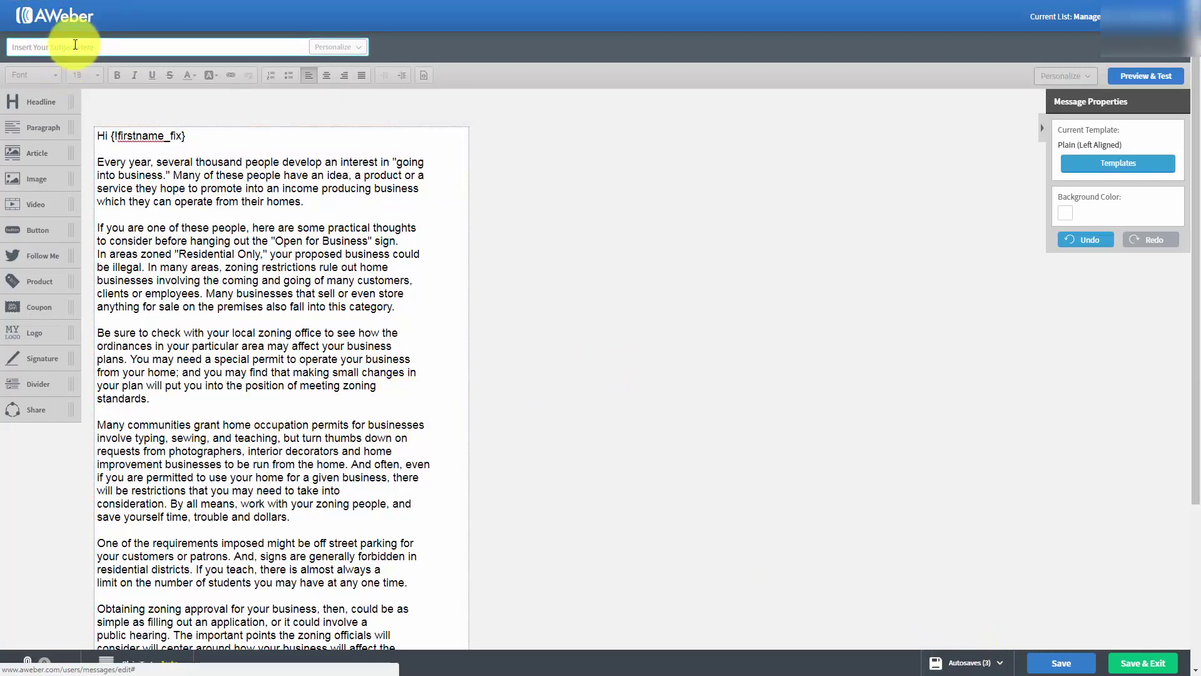
{"action": "type", "text": "Tax Advantages For Us"}
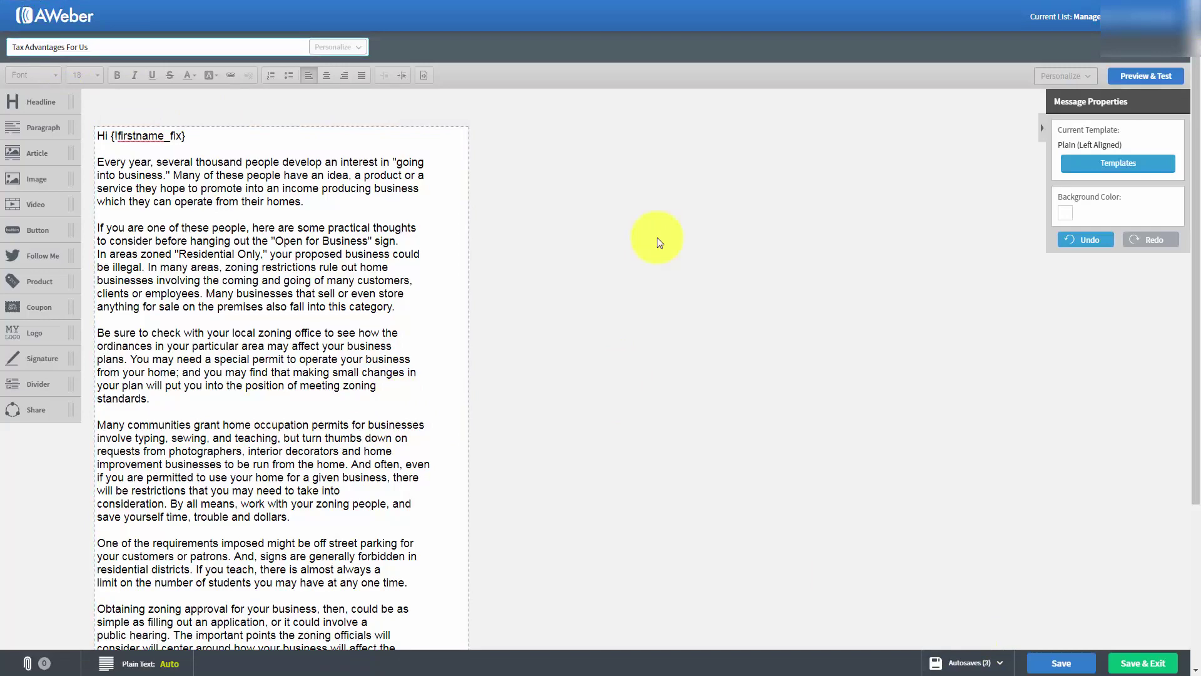
{"action": "scroll", "coordinate": [477, 209], "scroll_direction": "down", "scroll_amount": 3}
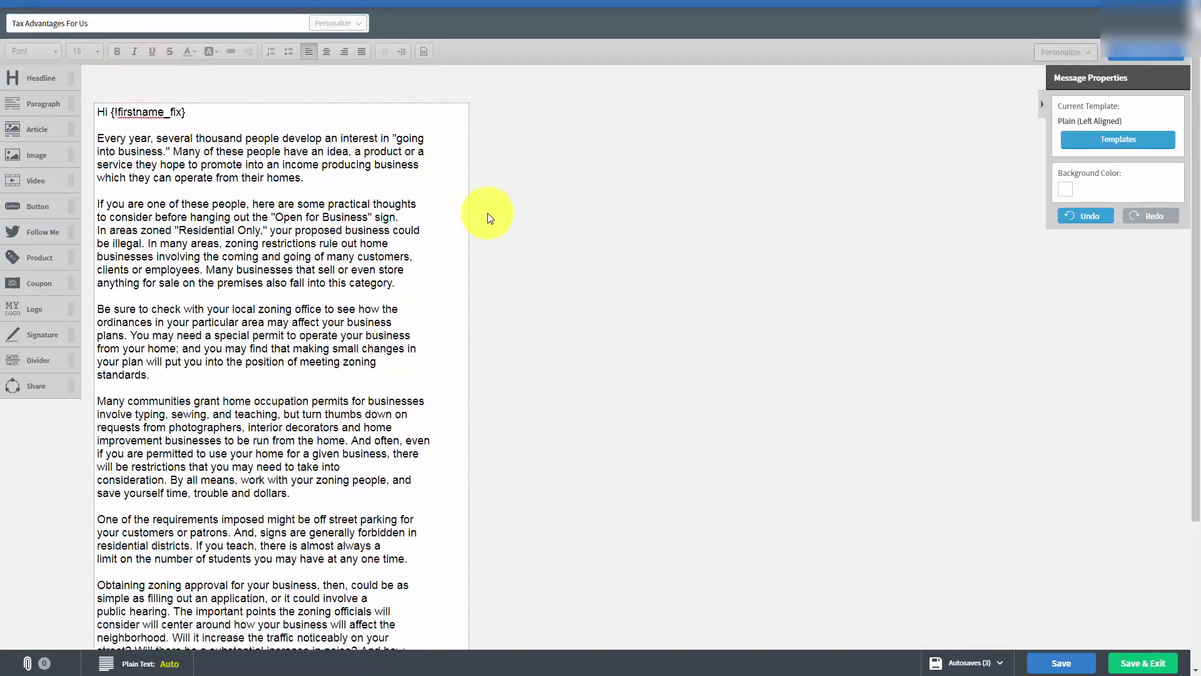
{"action": "scroll", "coordinate": [490, 220], "scroll_direction": "up", "scroll_amount": 3}
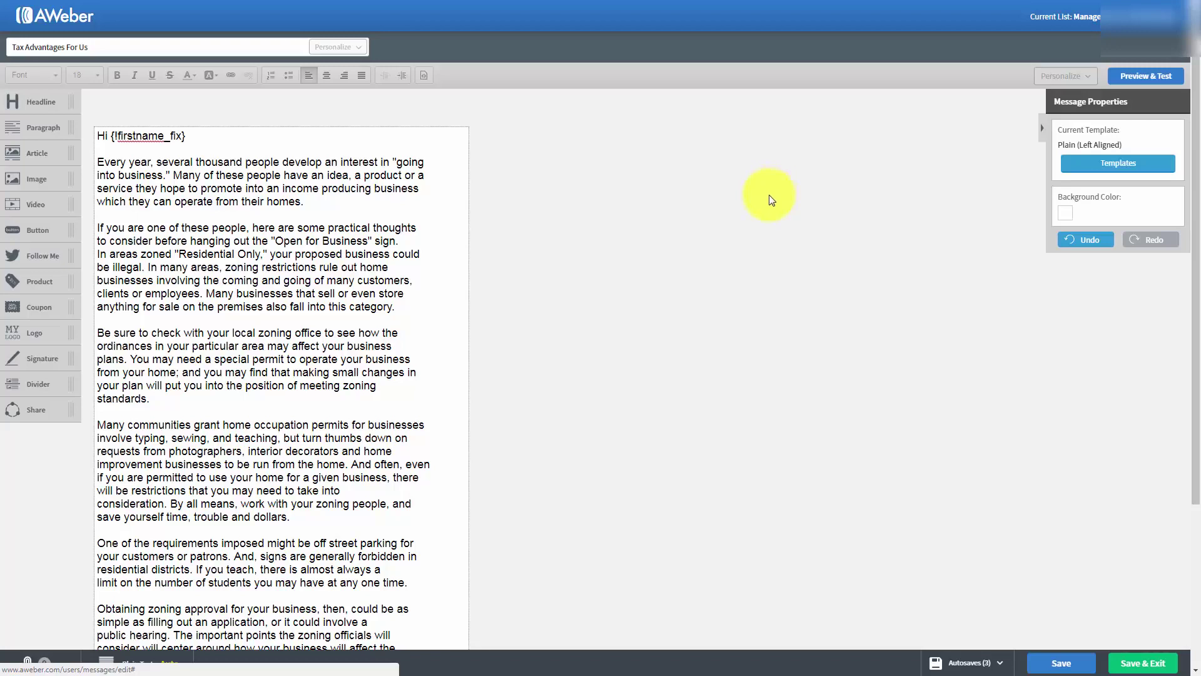
Step: Apply the light gray #C3CED5 from the color palette as the message's background color
{"action": "mouse_move", "coordinate": [287, 172]}
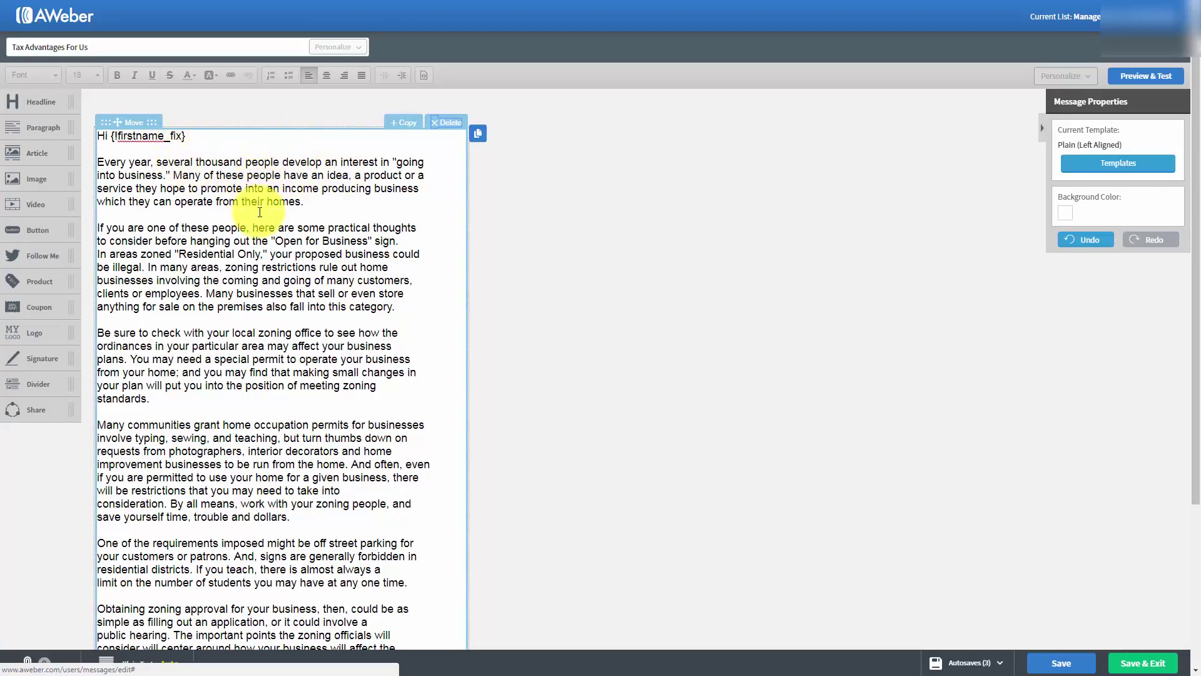
{"action": "left_click", "coordinate": [1066, 218]}
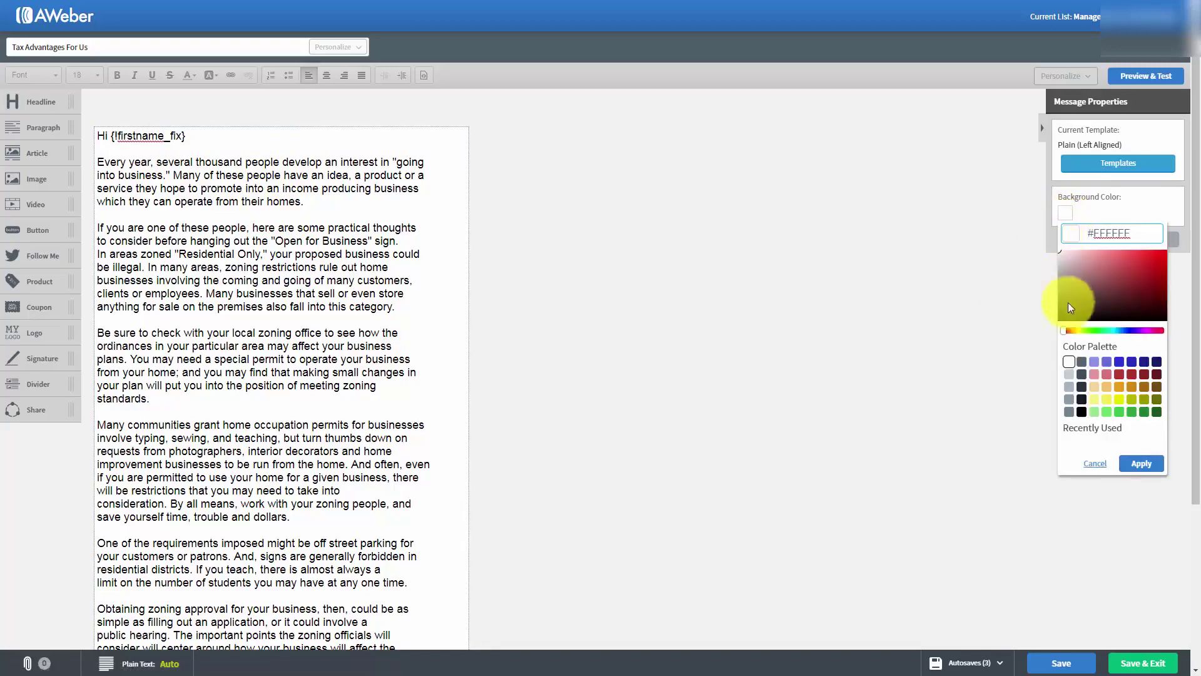
{"action": "left_click", "coordinate": [1069, 375]}
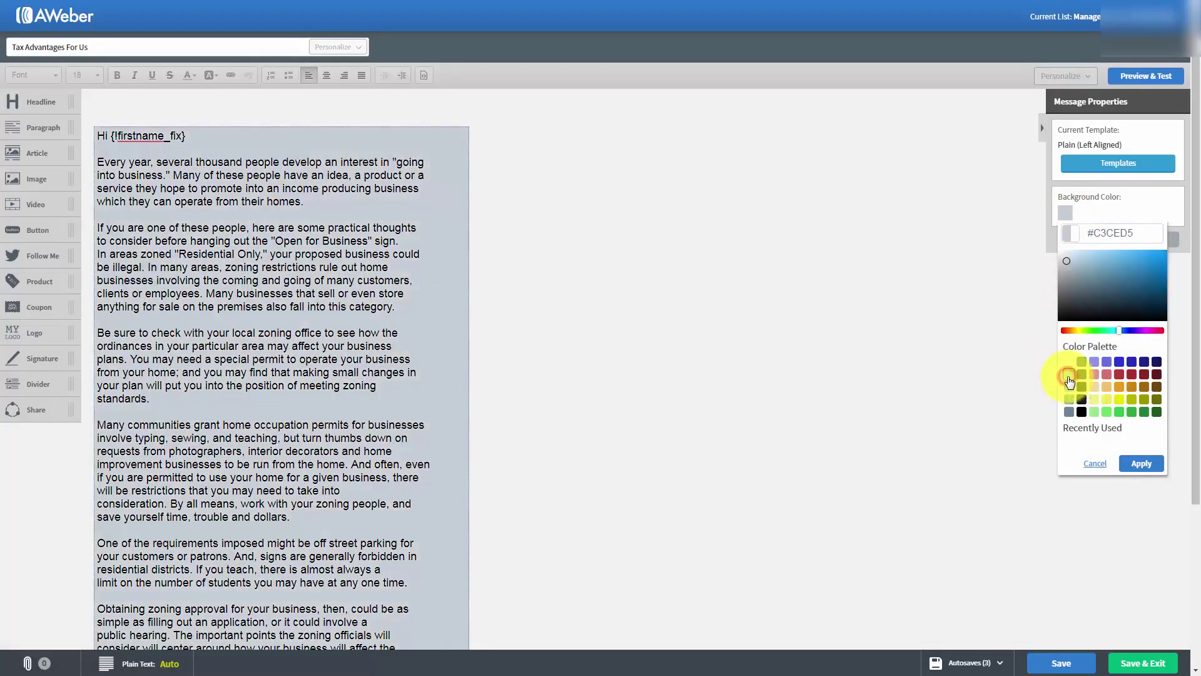
{"action": "left_click", "coordinate": [1142, 465]}
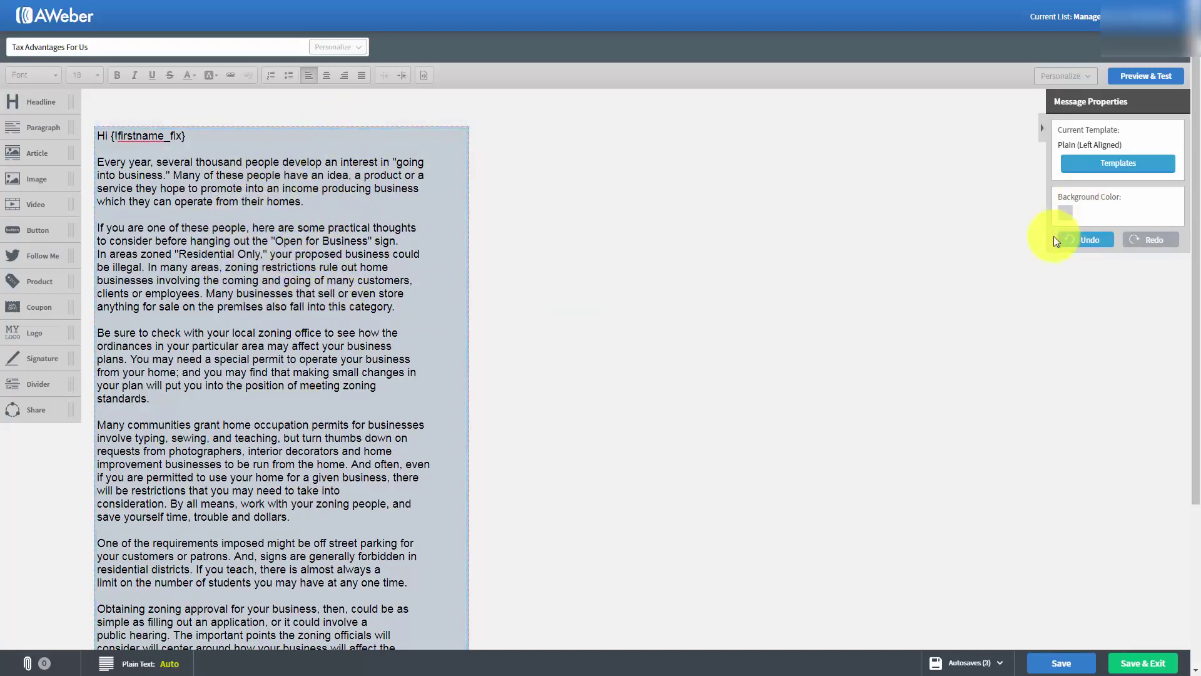
Step: Set the message's background color back to white from the color palette
{"action": "left_click", "coordinate": [1064, 215]}
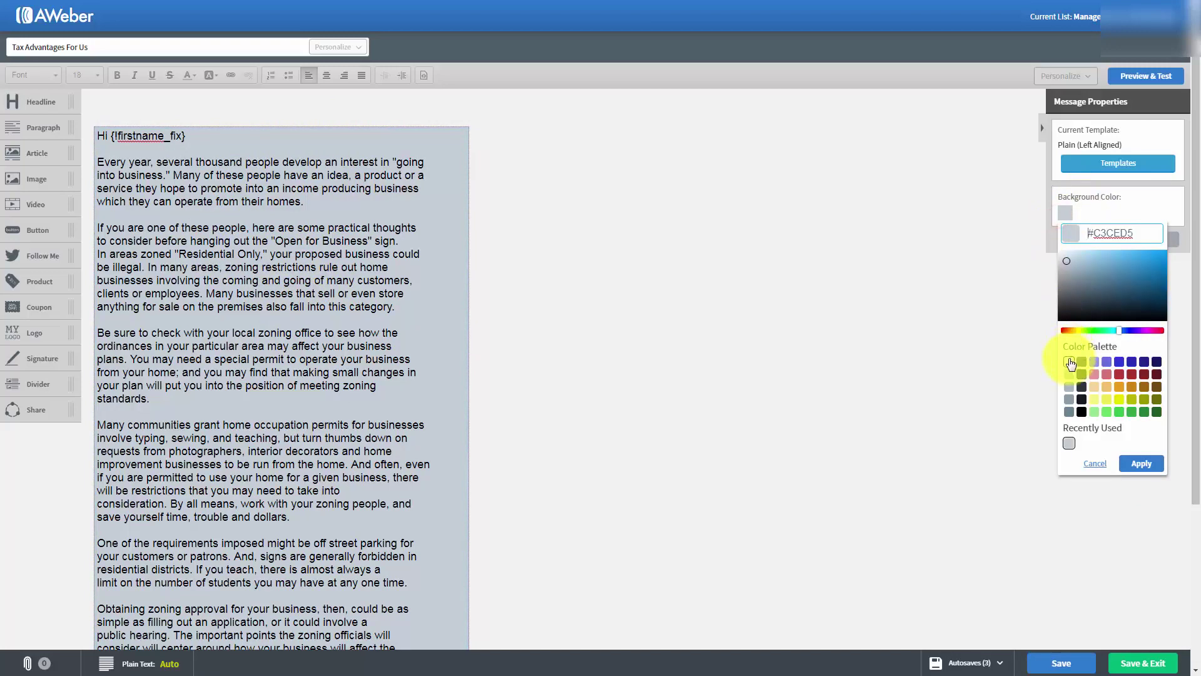
{"action": "left_click", "coordinate": [1069, 361]}
{"action": "left_click", "coordinate": [1141, 463]}
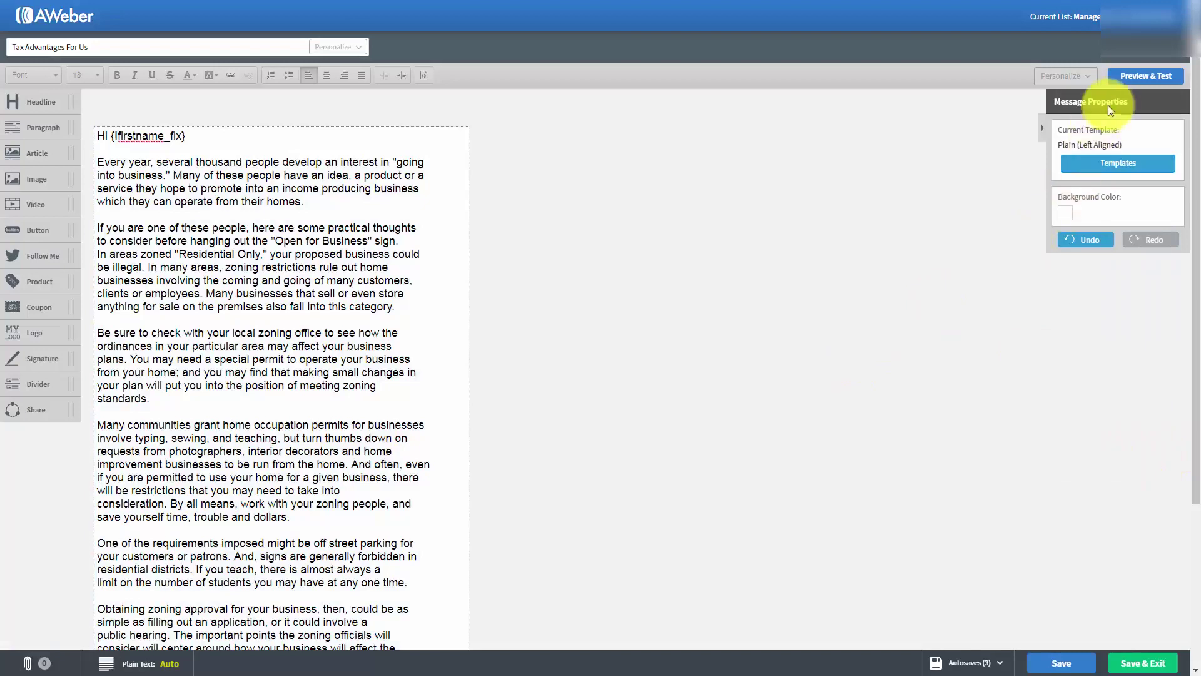
Step: Preview the whole message from the greeting down to the footer, and save it back in the editor
{"action": "left_click", "coordinate": [1133, 77]}
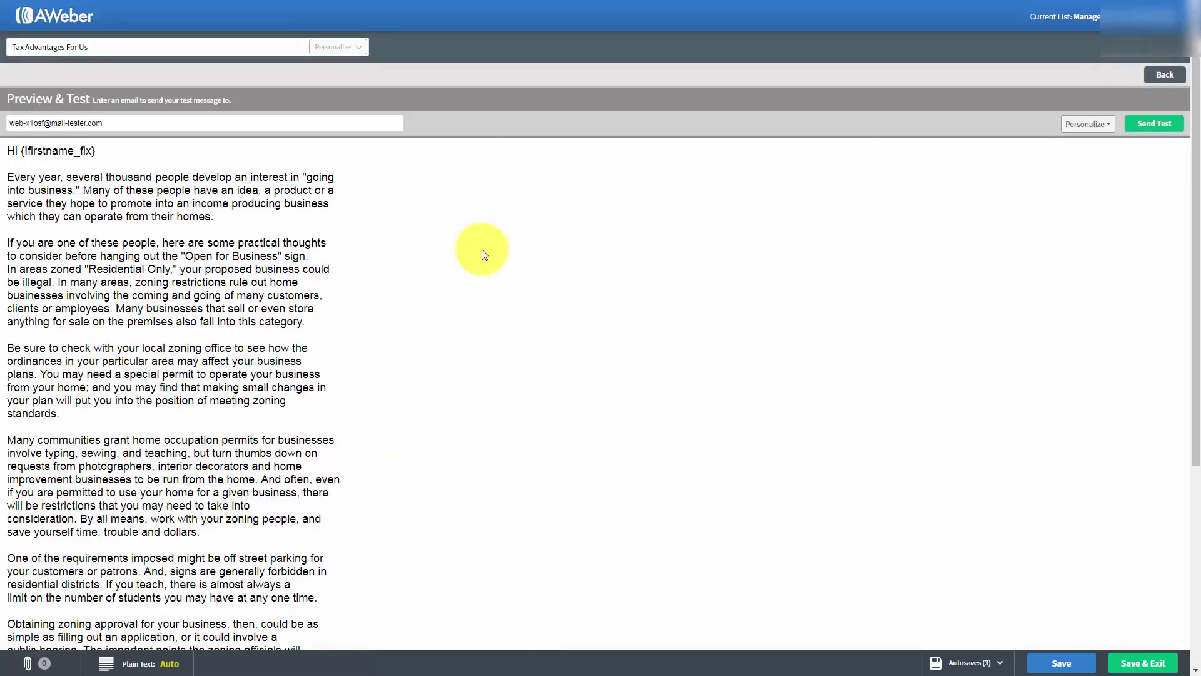
{"action": "scroll", "coordinate": [483, 251], "scroll_direction": "down", "scroll_amount": 5}
{"action": "scroll", "coordinate": [483, 251], "scroll_direction": "up", "scroll_amount": 5}
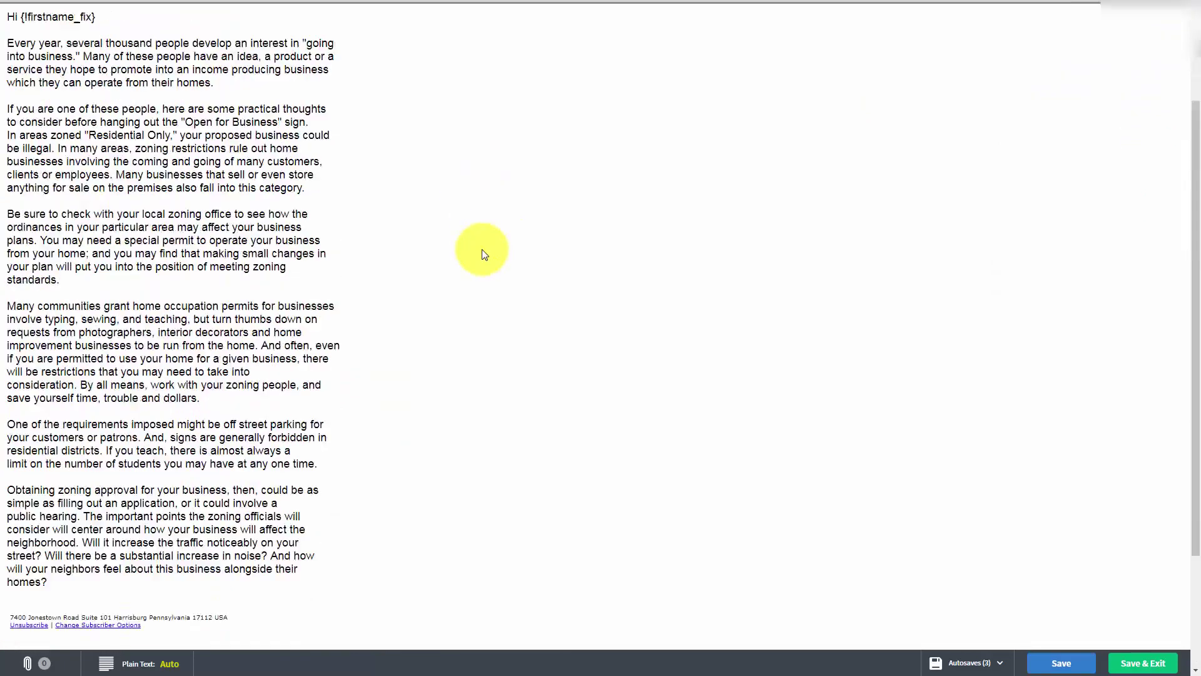
{"action": "scroll", "coordinate": [482, 251], "scroll_direction": "down", "scroll_amount": 4}
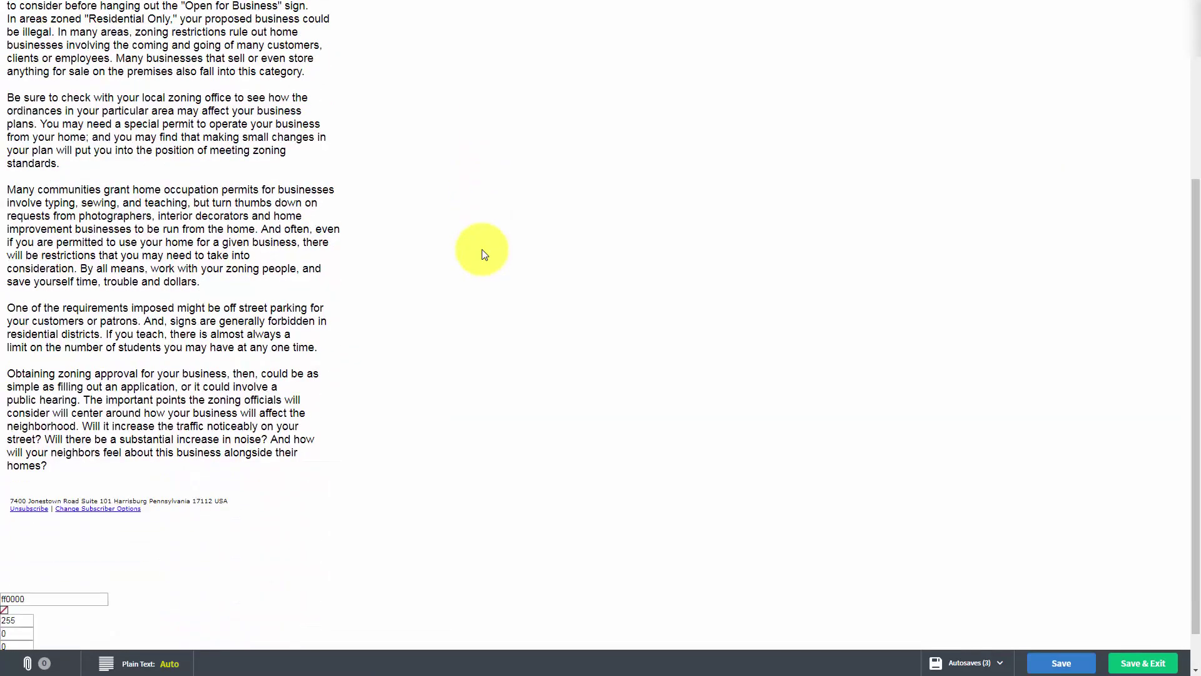
{"action": "scroll", "coordinate": [482, 254], "scroll_direction": "up", "scroll_amount": 4}
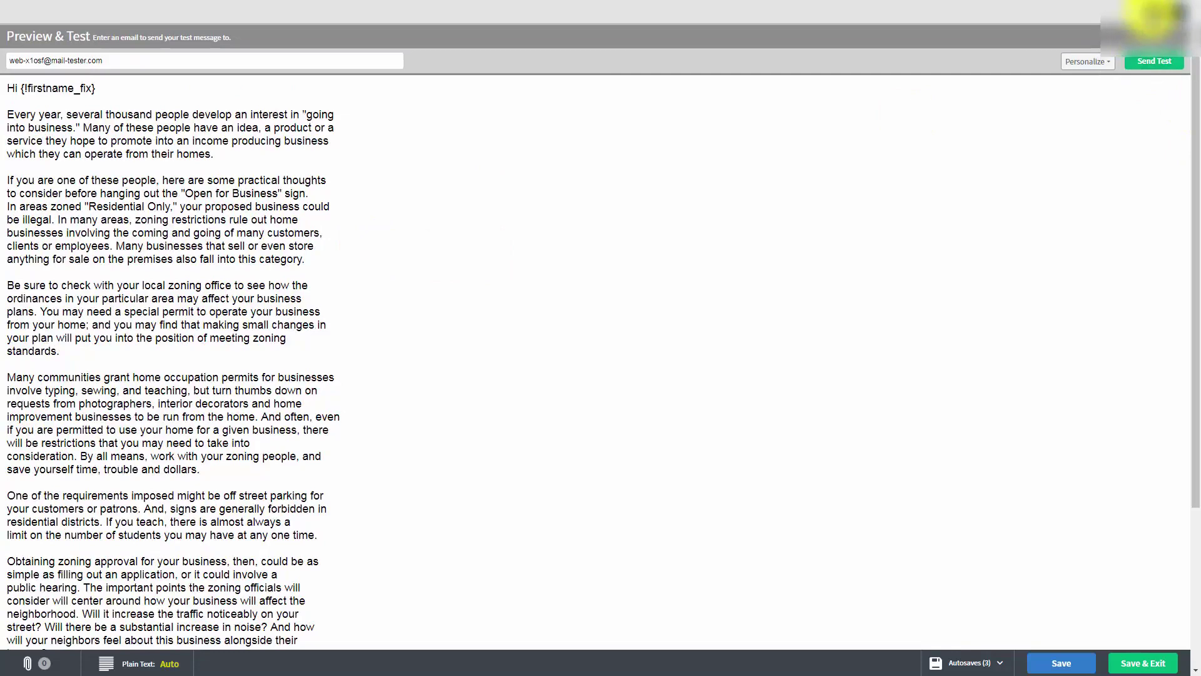
{"action": "left_click", "coordinate": [1153, 14]}
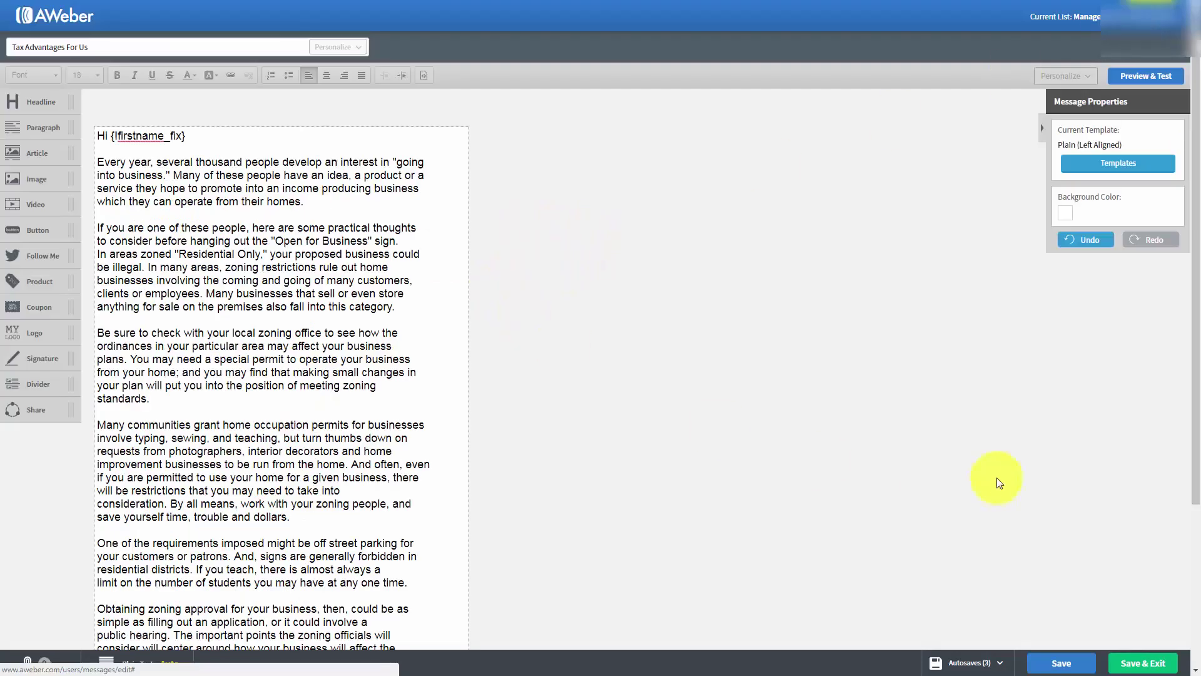
{"action": "left_click", "coordinate": [1049, 653]}
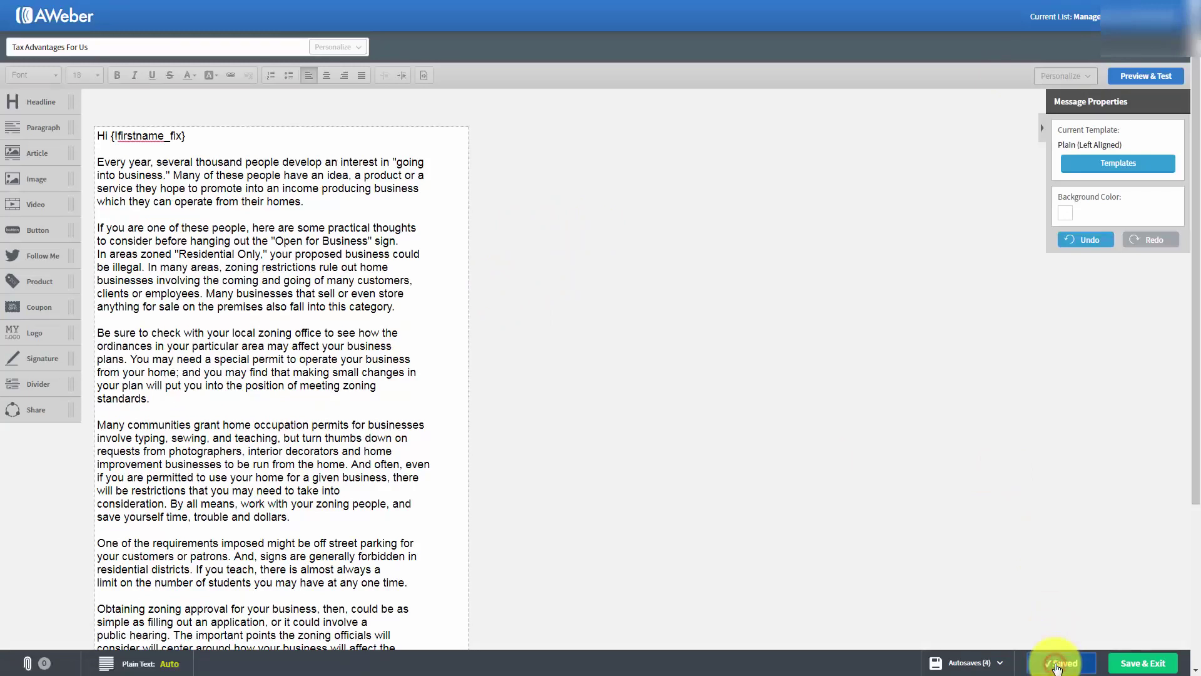